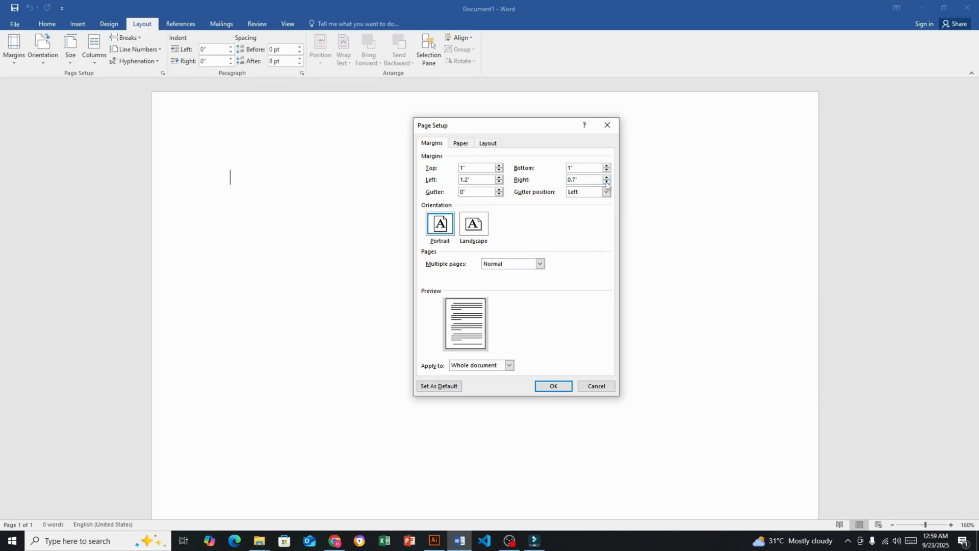
# Apply page margins of 1" top and bottom, 1.2" left and 0.7" right to the whole document
pyautogui.click(561, 390)
pyautogui.keyDown('ctrl'); pyautogui.scroll(-6, 548, 284); pyautogui.keyUp('ctrl')
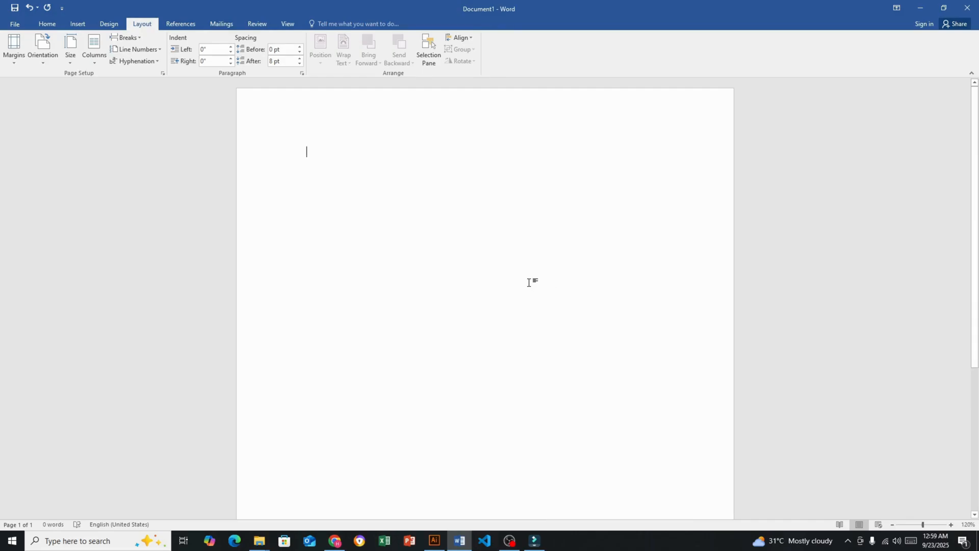
pyautogui.keyDown('ctrl'); pyautogui.scroll(6, 529, 282); pyautogui.keyUp('ctrl')
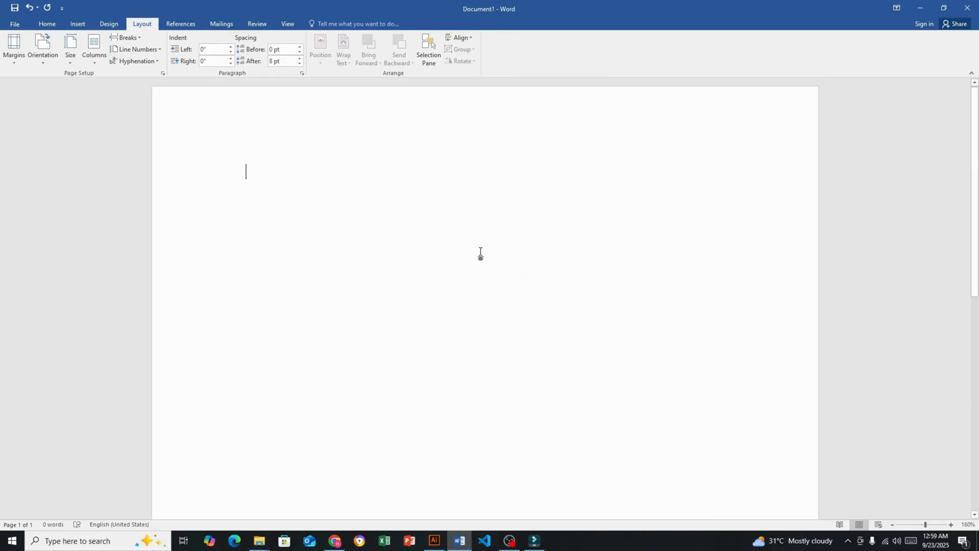
# Write "Date" followed by a dotted blank on the first line and align it to the right
pyautogui.write('date ')
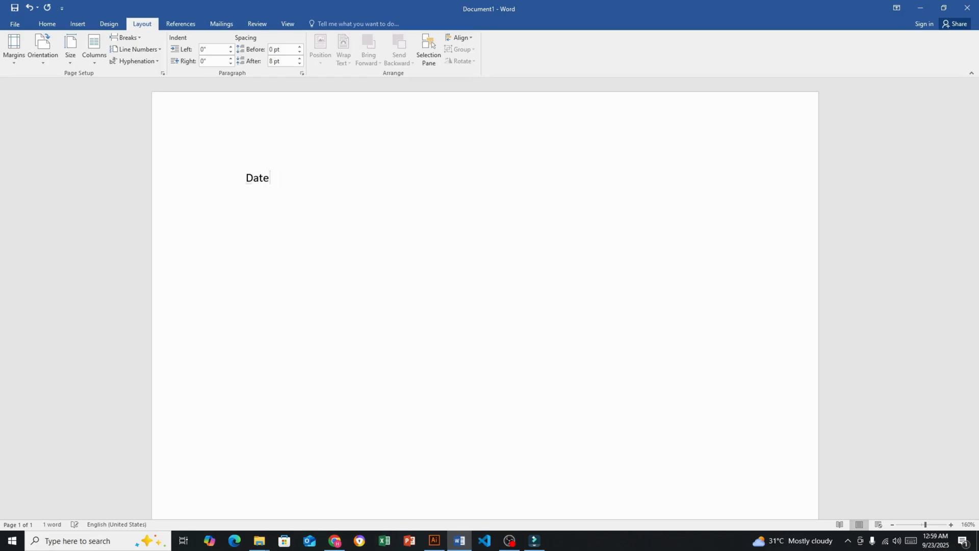
pyautogui.write('.........')
pyautogui.hotkey('ctrl', 'r')
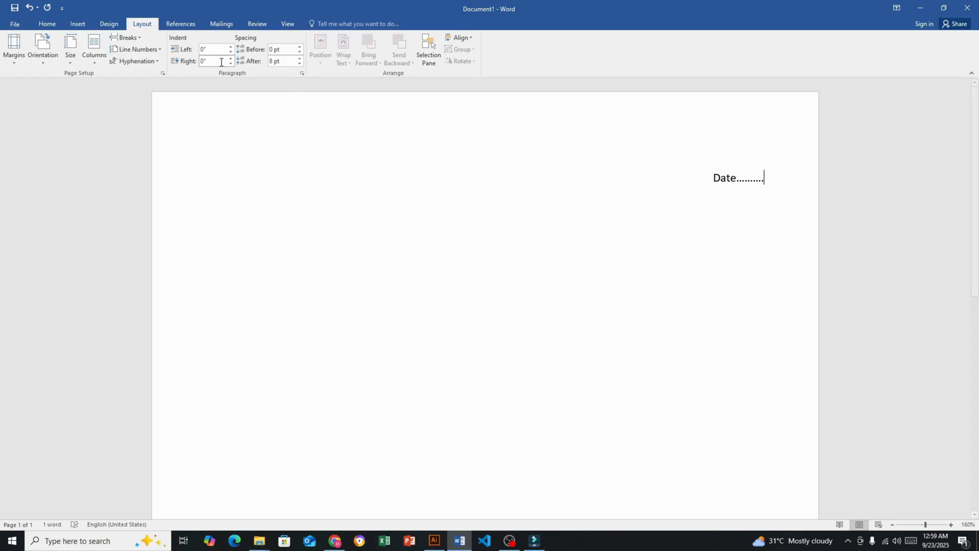
pyautogui.hotkey('ctrl', 'l')
pyautogui.write('r')
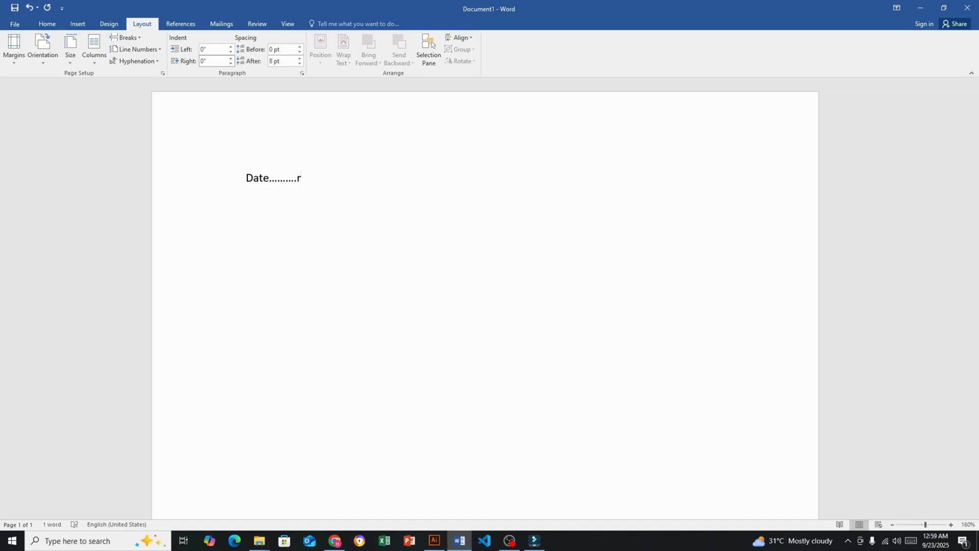
pyautogui.press('BackSpace')
pyautogui.hotkey('ctrl', 'r')
# Begin the recipient block below the date with "To", followed by a line for the name of the ele department
pyautogui.doubleClick(250, 210)
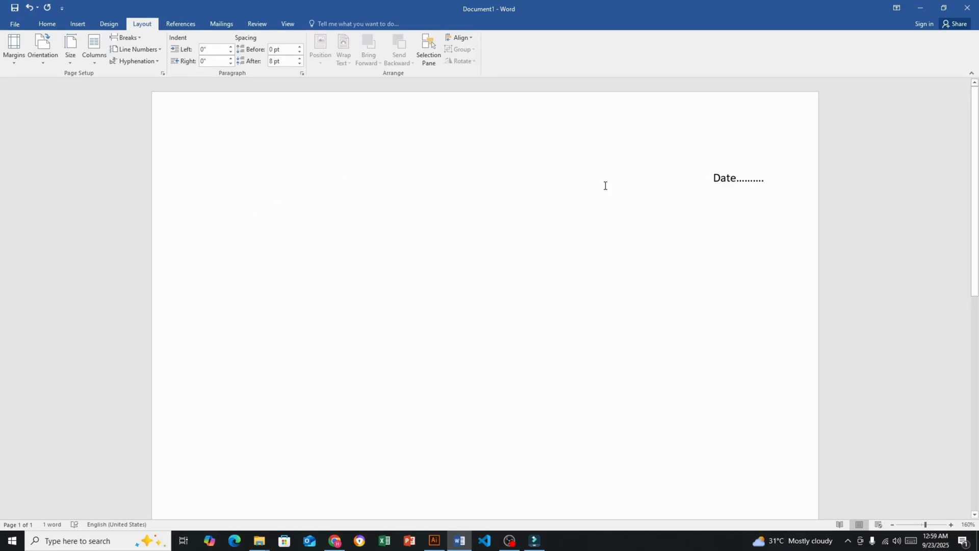
pyautogui.write('to')
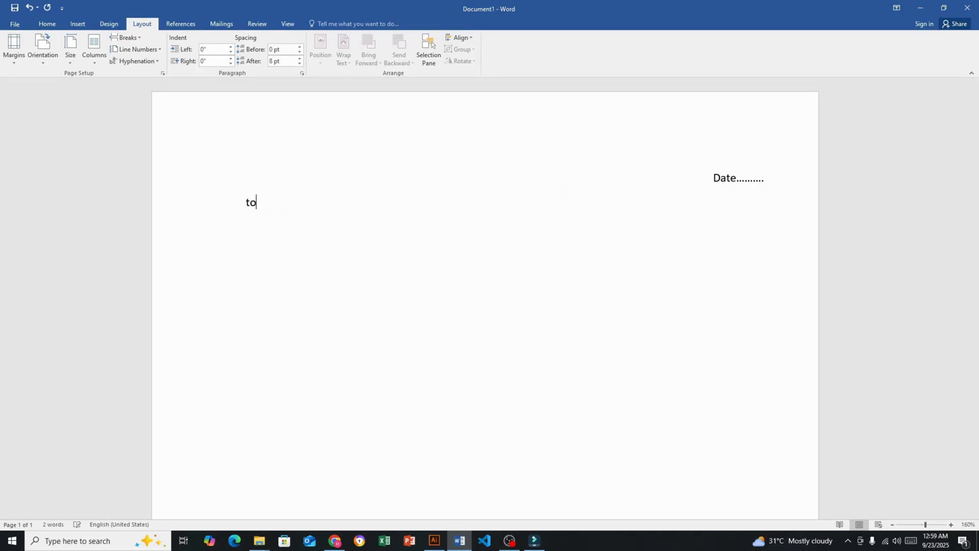
pyautogui.press('Return')
pyautogui.write('Name of the ele')
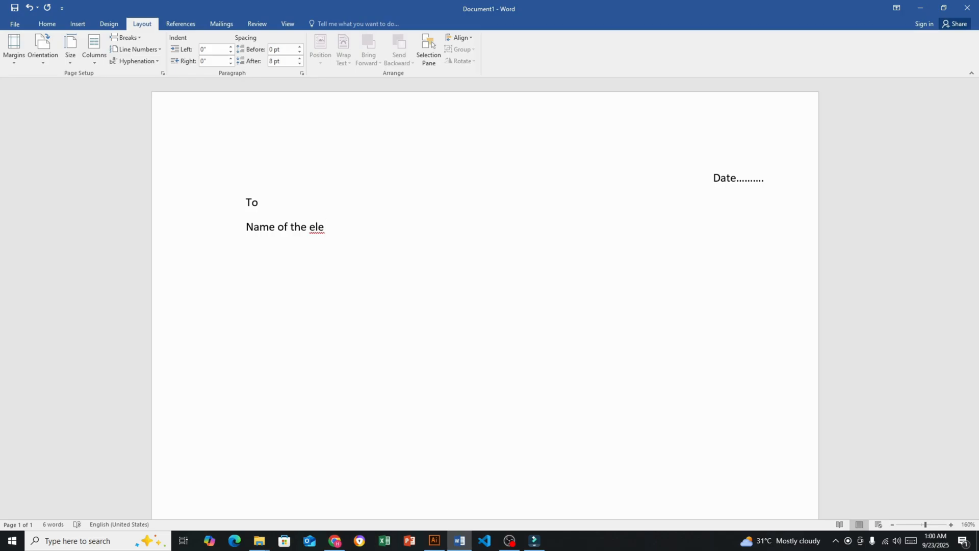
pyautogui.write(' departemnet')
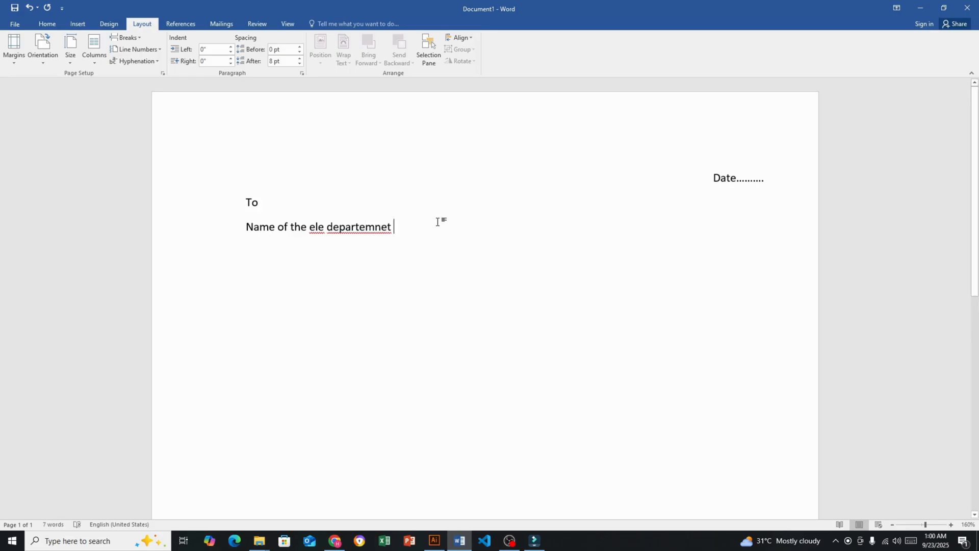
# Correct the misspelled last word to "department" and enclose the "Name of the ele department" line in curly braces
pyautogui.moveTo(393, 229); pyautogui.dragTo(359, 231)
pyautogui.rightClick(391, 232)
pyautogui.click(413, 237)
pyautogui.press('Left')
pyautogui.press('Left')
pyautogui.press('Left')
pyautogui.press('Left')
pyautogui.press('Left')
pyautogui.press('Left')
pyautogui.press('Left')
pyautogui.press('Left')
pyautogui.press('Left')
pyautogui.press('Left')
pyautogui.press('Left')
pyautogui.press('Left')
pyautogui.press('Left')
pyautogui.press('Left')
pyautogui.press('Left')
pyautogui.press('Left')
pyautogui.press('Left')
pyautogui.press('Left')
pyautogui.press('Left')
pyautogui.press('Left')
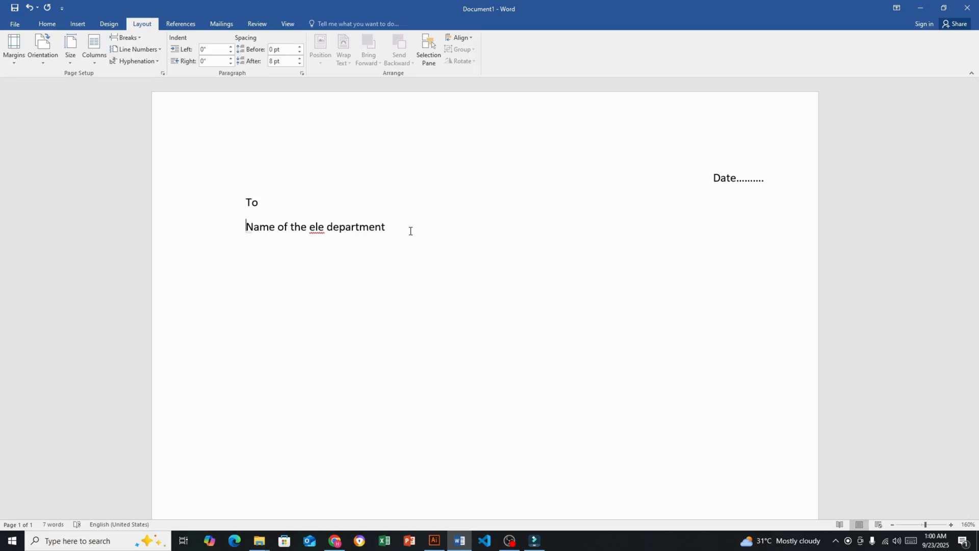
pyautogui.write('{')
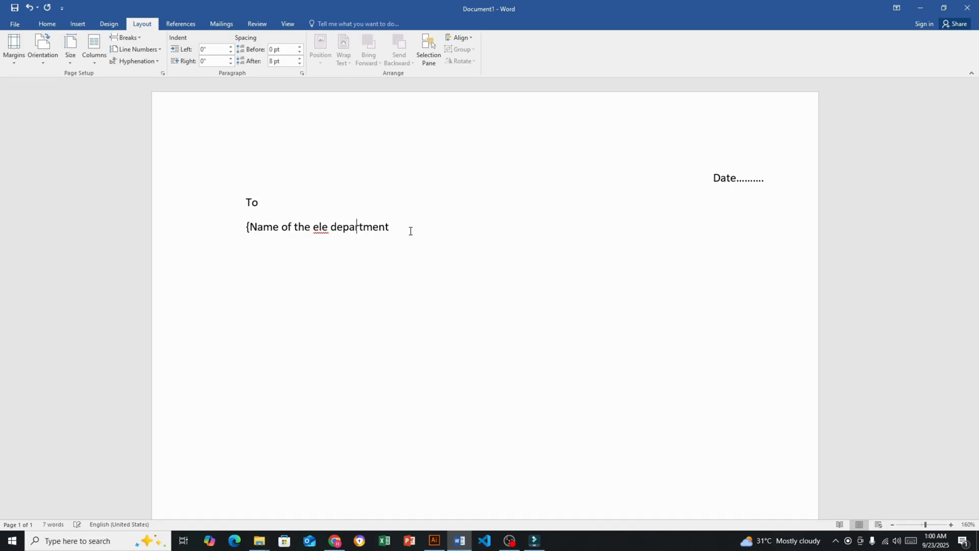
pyautogui.press('End')
pyautogui.write('}')
# Add an "Address" line below the department name
pyautogui.press('Return')
pyautogui.write('address')
pyautogui.press('Return')
pyautogui.moveTo(259, 202); pyautogui.dragTo(400, 230)
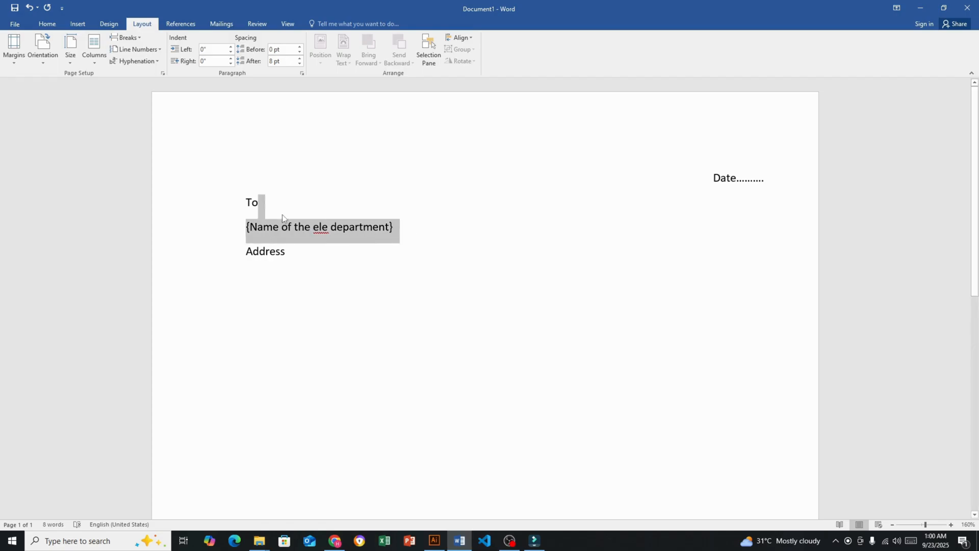
pyautogui.click(489, 234)
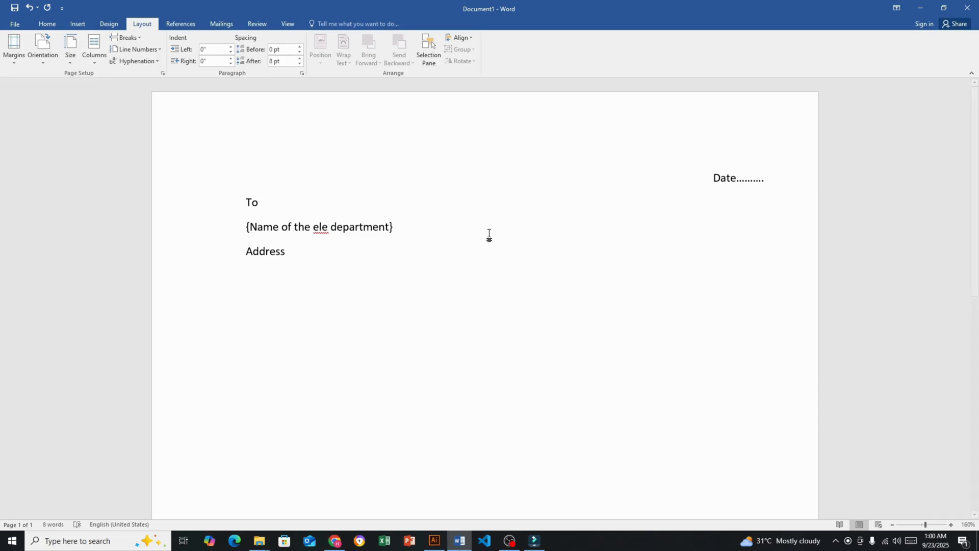
# Start the subject line below the address with "Sub: complaint", correcting the spelling of "complaint"
pyautogui.doubleClick(263, 282)
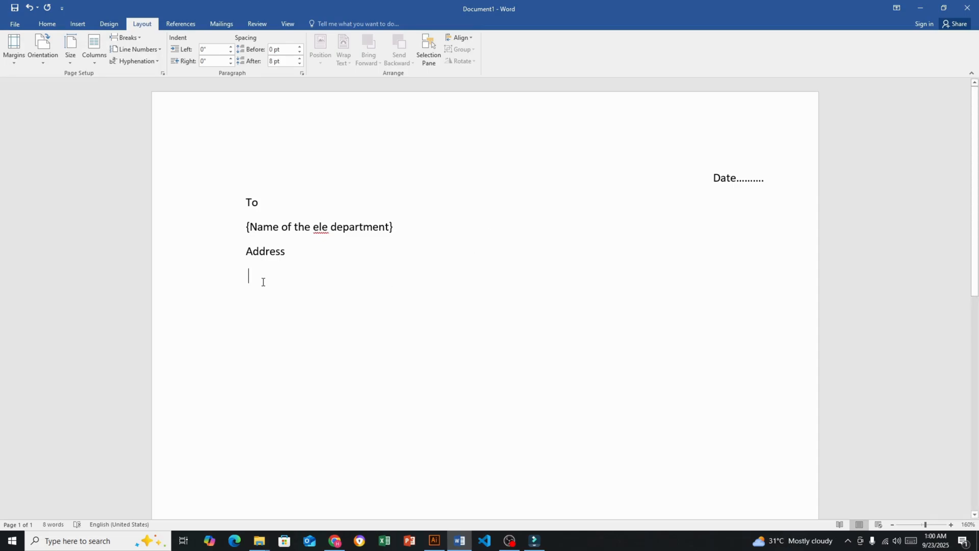
pyautogui.click(263, 282)
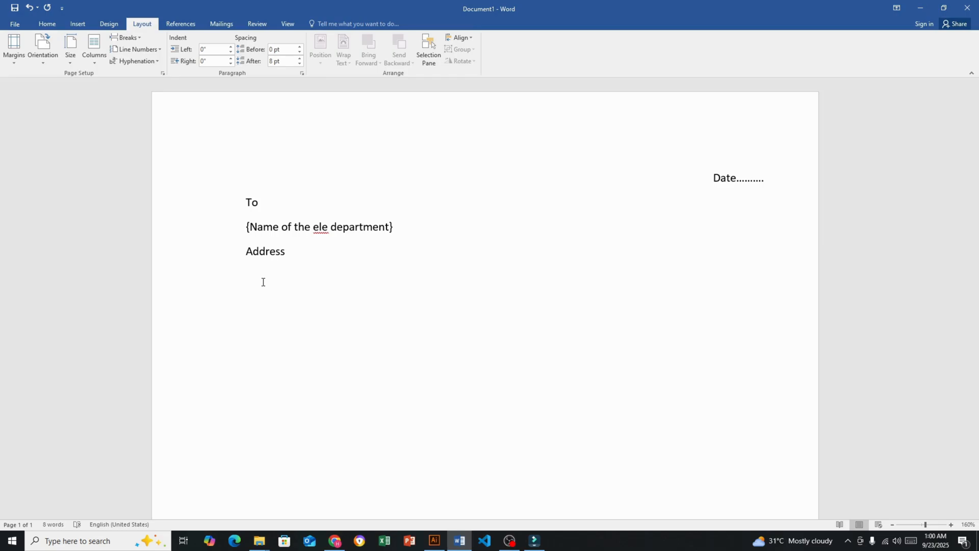
pyautogui.write('Sub: compa')
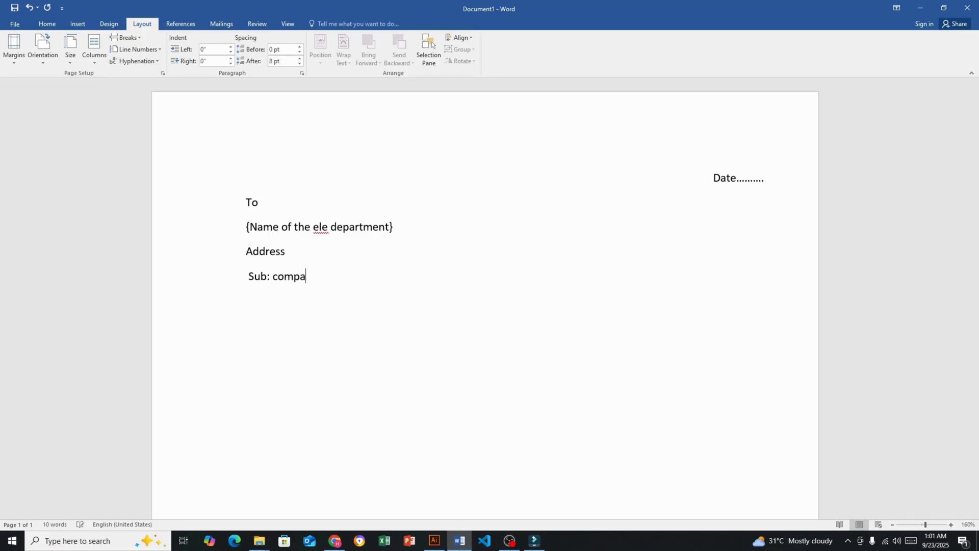
pyautogui.press('BackSpace')
pyautogui.write('lanint')
pyautogui.moveTo(331, 276); pyautogui.dragTo(295, 276)
pyautogui.rightClick(328, 282)
pyautogui.click(366, 291)
# Continue the subject line with "regarding electricity breakdown", fixing the typo in "breakdown"
pyautogui.write('regarding electr')
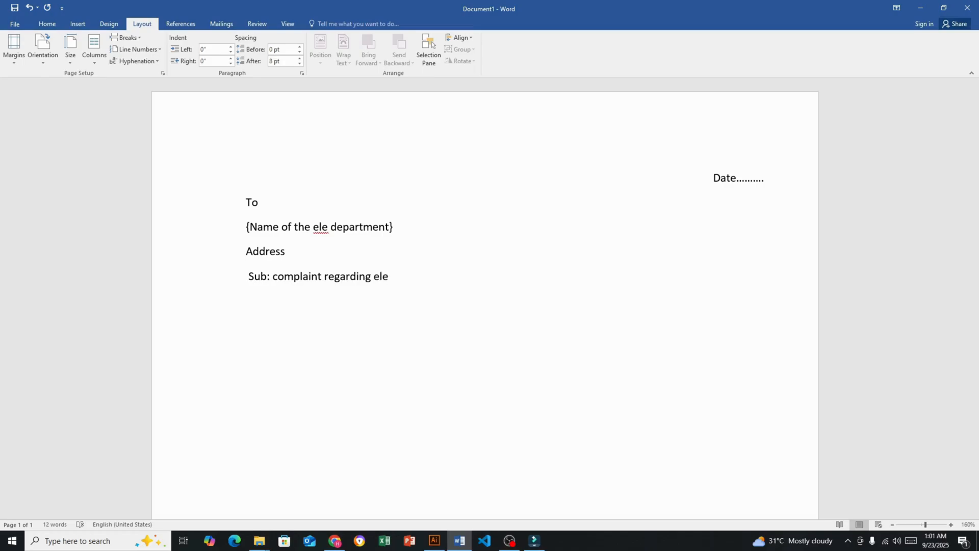
pyautogui.write('icity breakwown')
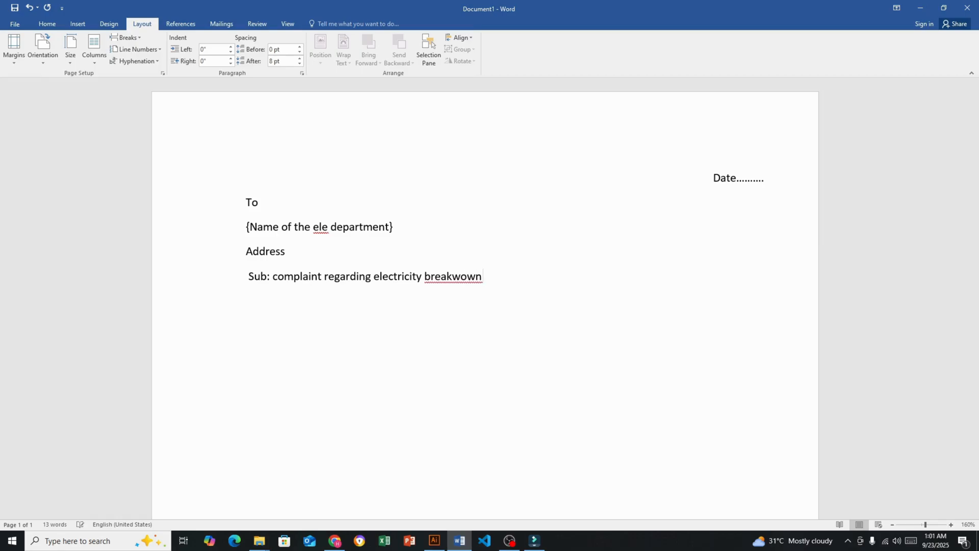
pyautogui.press('Left')
pyautogui.press('Left')
pyautogui.press('Left')
pyautogui.press('BackSpace')
pyautogui.write('d')
pyautogui.press('Right')
pyautogui.press('Right')
# End the subject line with the placeholder "{your locality}" and start a new line below it
pyautogui.write('your locality')
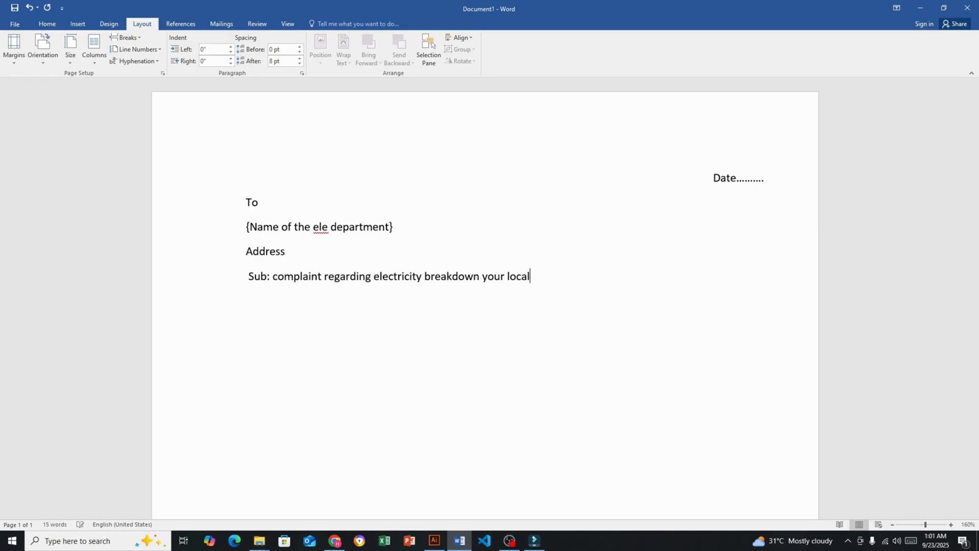
pyautogui.press('BackSpace')
pyautogui.write('{')
pyautogui.press('Right')
pyautogui.press('End')
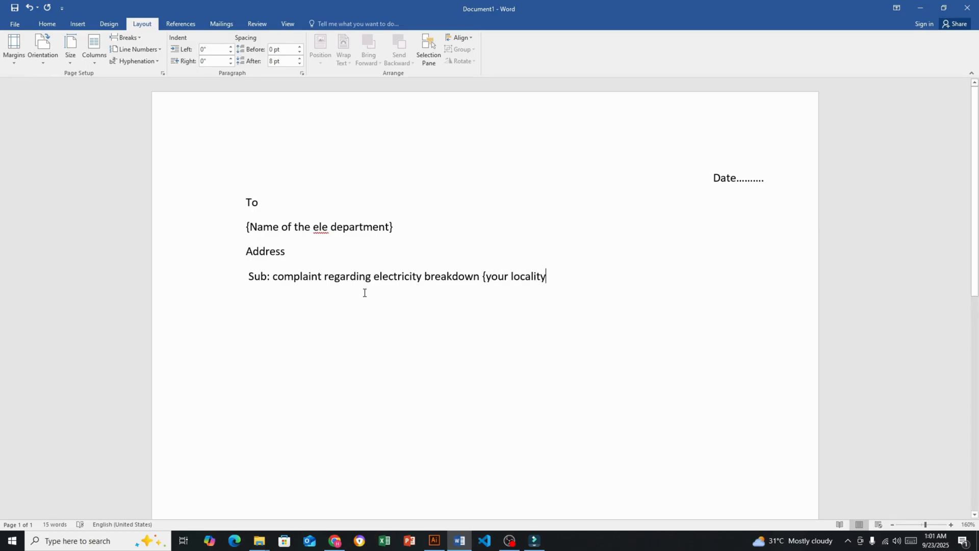
pyautogui.write('}')
pyautogui.moveTo(430, 278); pyautogui.dragTo(584, 280)
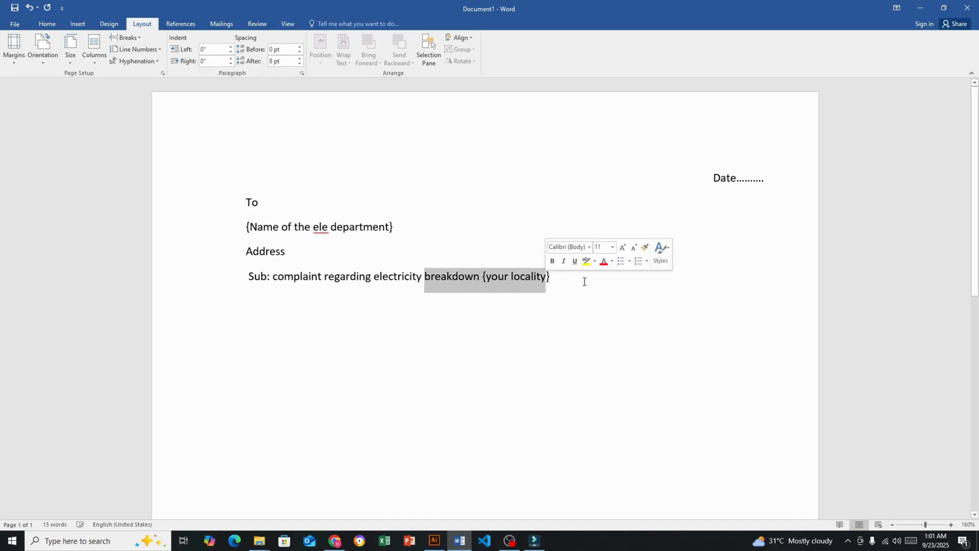
pyautogui.click(580, 280)
pyautogui.press('Return')
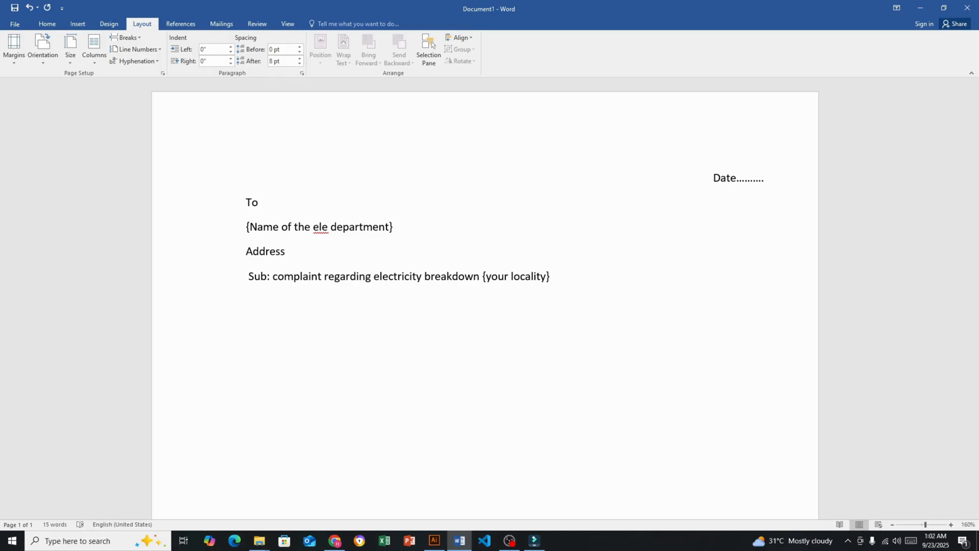
pyautogui.write('resptecd')
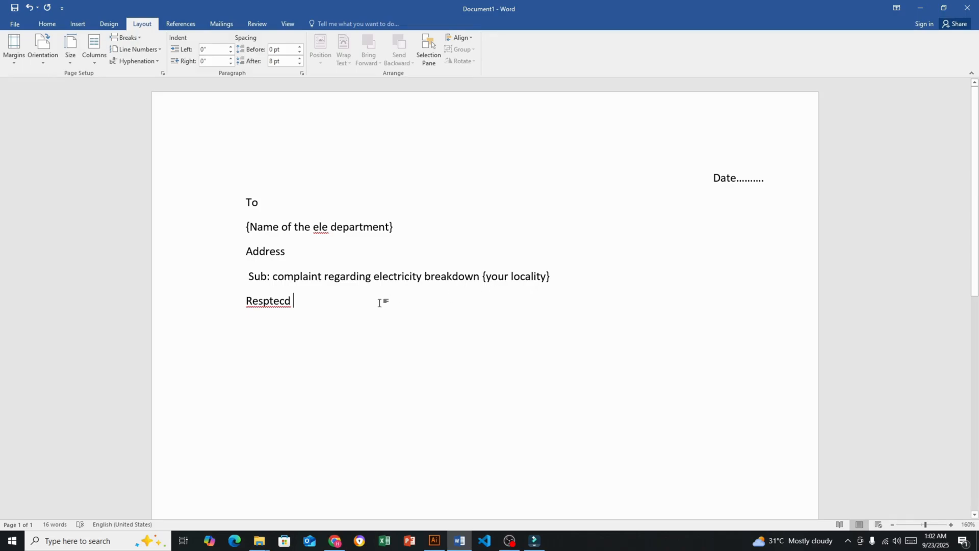
pyautogui.click(274, 302)
pyautogui.rightClick(292, 308)
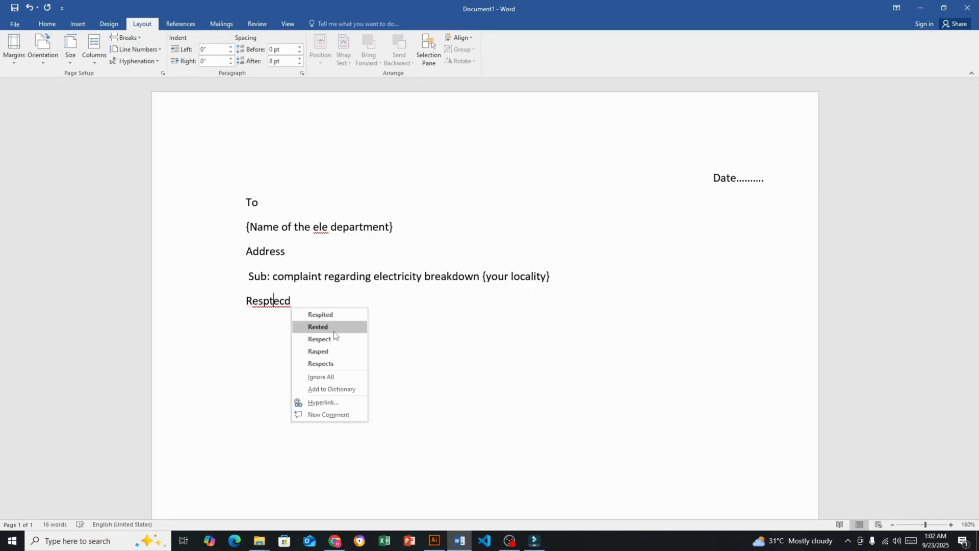
pyautogui.click(334, 329)
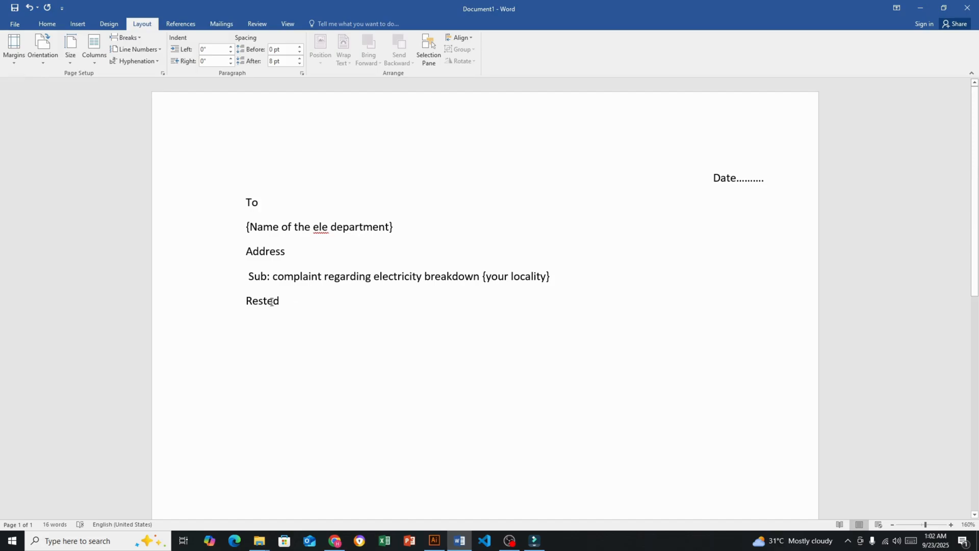
pyautogui.moveTo(281, 304); pyautogui.dragTo(255, 303)
pyautogui.rightClick(255, 301)
pyautogui.click(309, 307)
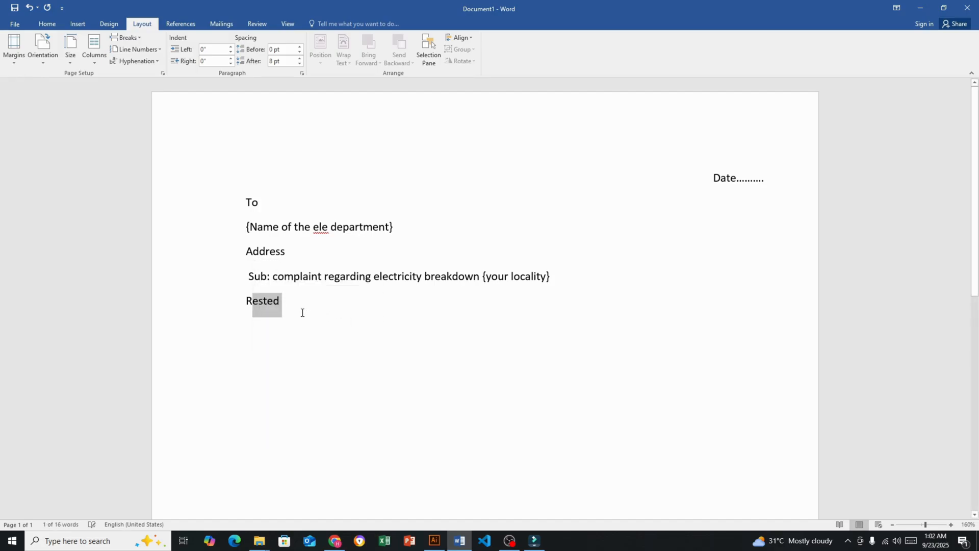
pyautogui.press('BackSpace')
# Write the salutation "Respected Sir/madam" below the subject line, correcting the spelling of "Respected"
pyautogui.write('re')
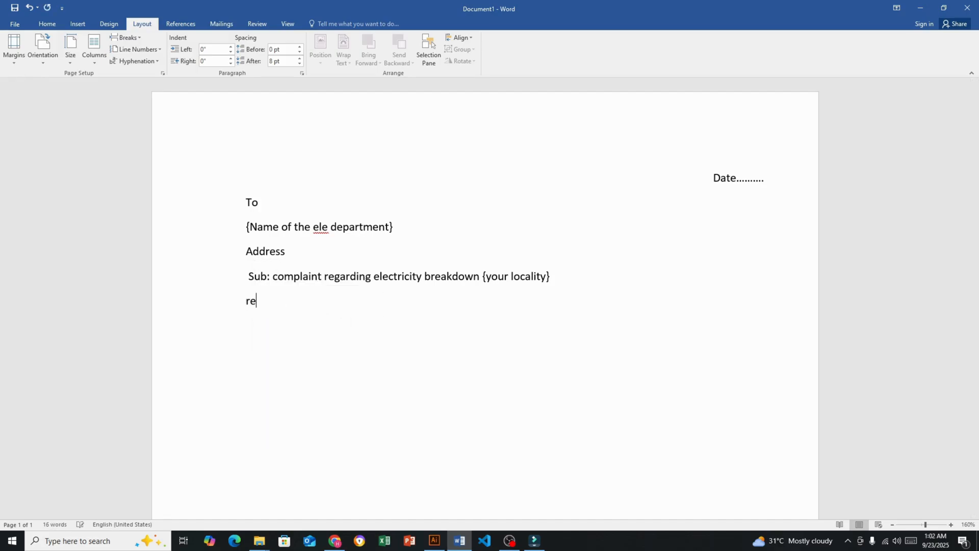
pyautogui.write('spetded')
pyautogui.rightClick(298, 307)
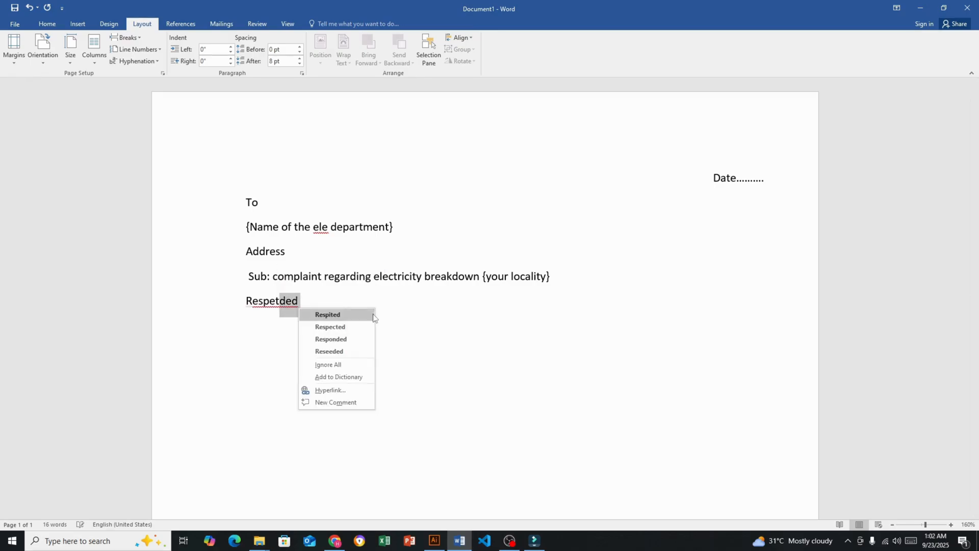
pyautogui.click(329, 313)
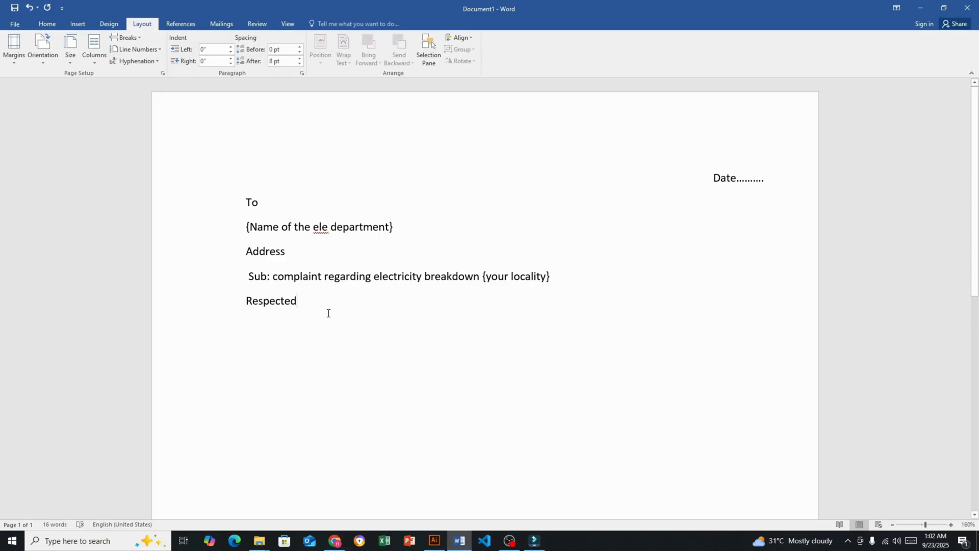
pyautogui.write('s')
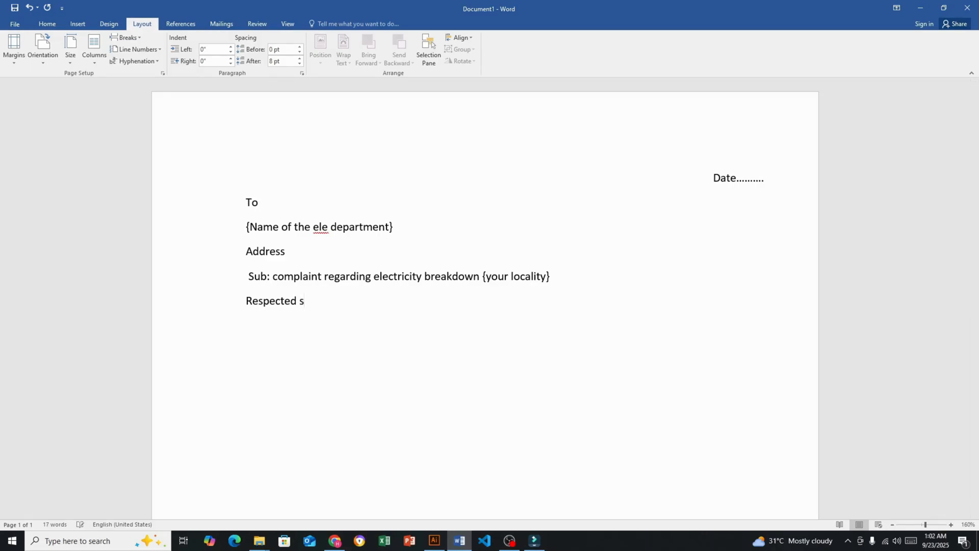
pyautogui.press('BackSpace')
pyautogui.write('Sir')
pyautogui.press('BackSpace')
pyautogui.write('/madam')
pyautogui.press('Return')
# Begin the indented body paragraph below the salutation with "I am writing express"
pyautogui.keyDown('shift'); pyautogui.click(302, 228); pyautogui.keyUp('shift')
pyautogui.click(299, 328)
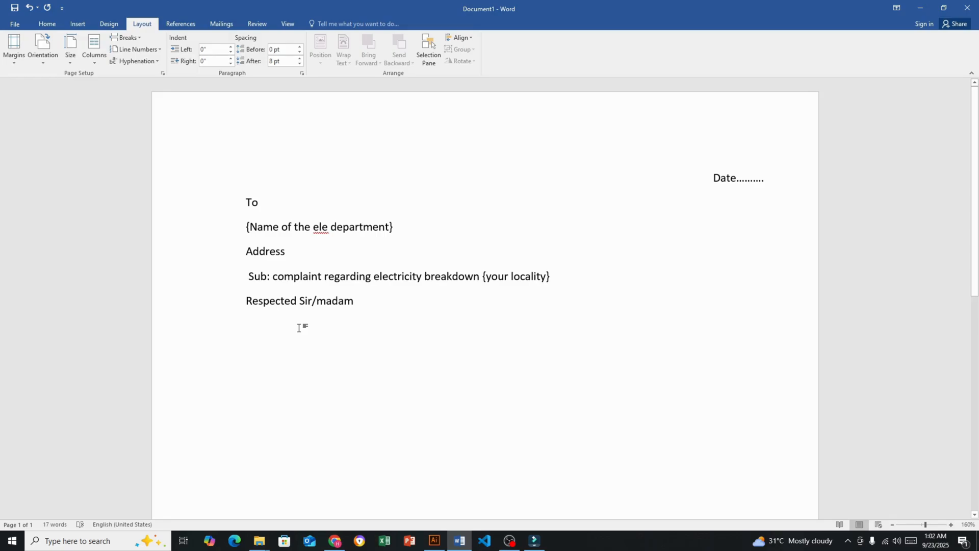
pyautogui.write('I am ')
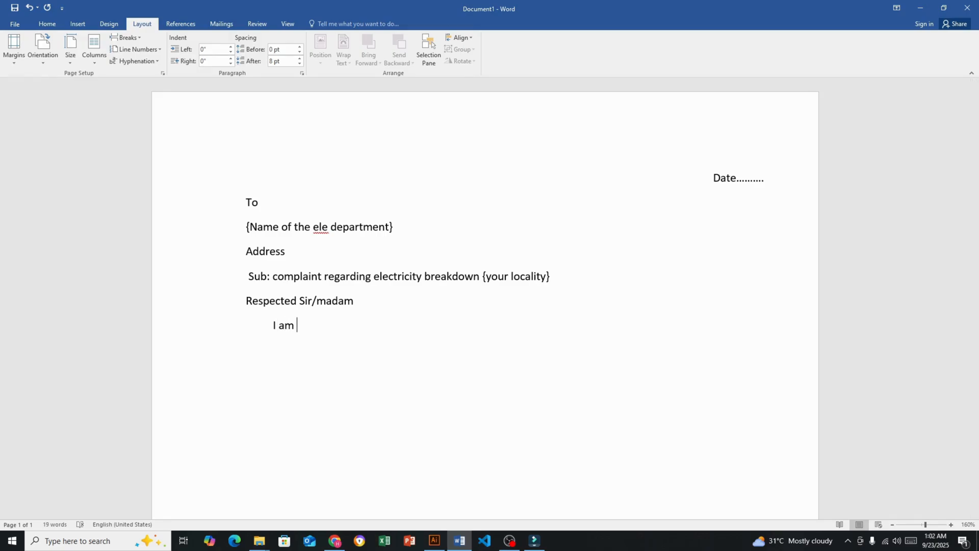
pyautogui.write('writing ')
pyautogui.write('epx')
pyautogui.press('BackSpace')
pyautogui.press('BackSpace')
pyautogui.write('xptree')
pyautogui.press('BackSpace')
pyautogui.press('BackSpace')
pyautogui.press('BackSpace')
pyautogui.press('BackSpace')
pyautogui.write('ress deep')
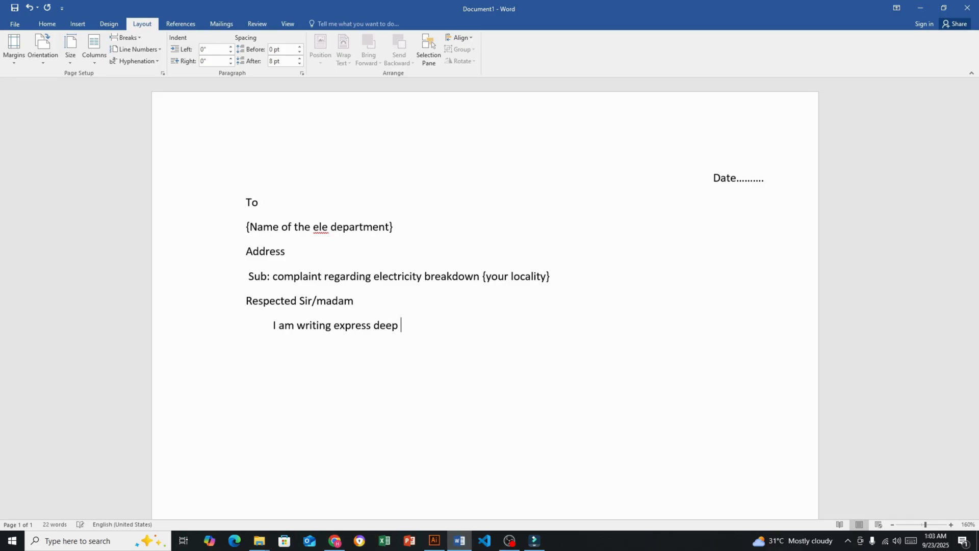
pyautogui.write(' concern regarding ')
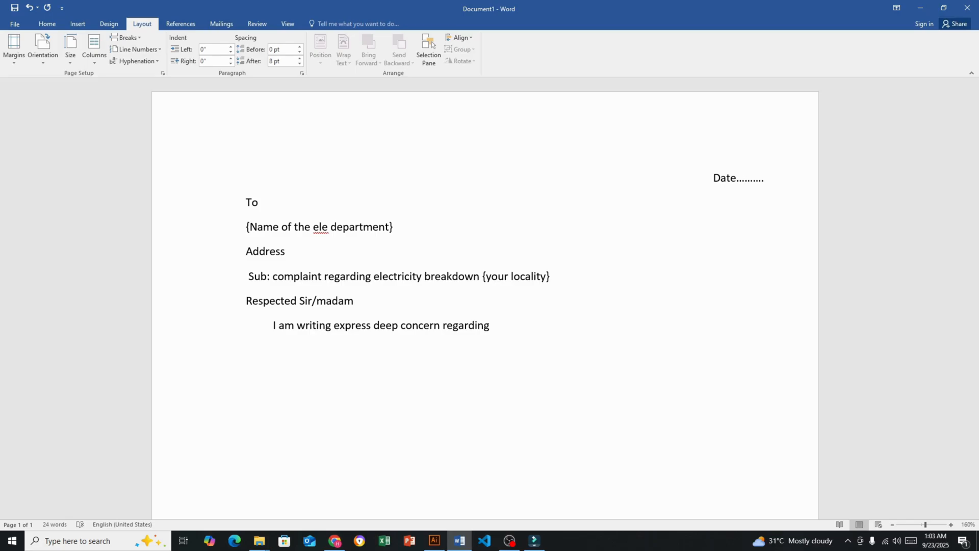
pyautogui.write('the recent electricity')
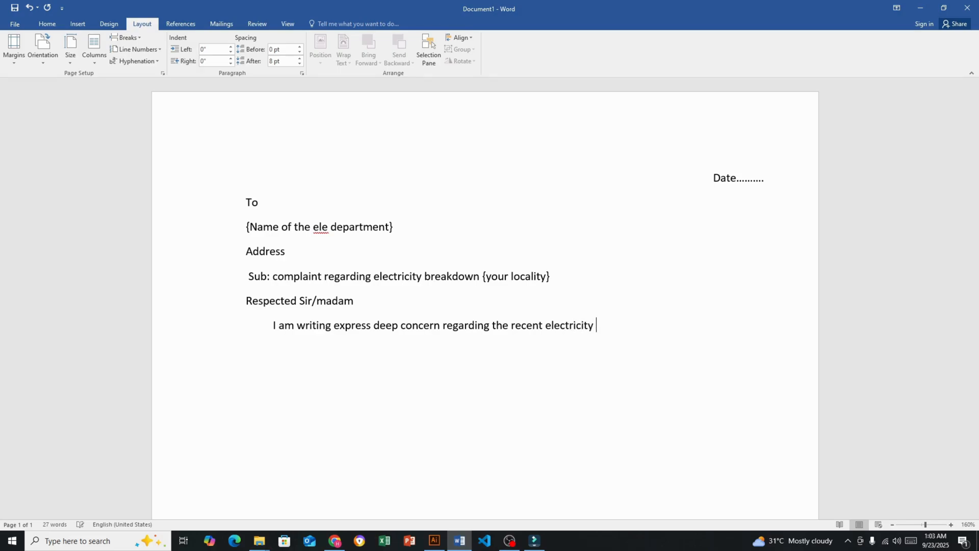
pyautogui.write(' breakwo')
# Complete the opening body line with "breakdown in your locality", correcting the spelling of "breakdown"
pyautogui.press('BackSpace')
pyautogui.press('BackSpace')
pyautogui.write('won')
pyautogui.press('BackSpace')
pyautogui.press('BackSpace')
pyautogui.press('BackSpace')
pyautogui.write('down in your')
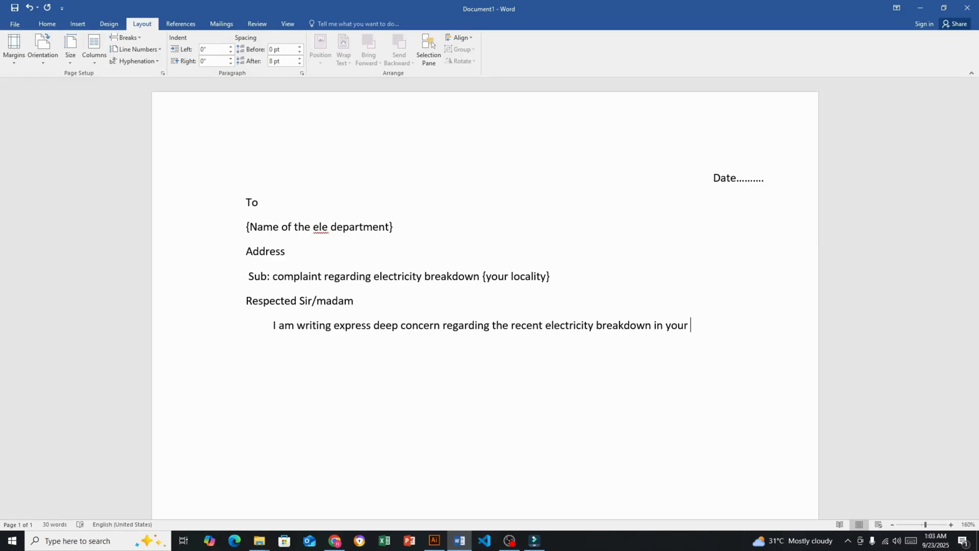
pyautogui.write(' locality')
# Start a new line below the opening body line and write "Name of your locality"
pyautogui.press('Return')
pyautogui.write('name o ')
pyautogui.write('\\')
pyautogui.press('BackSpace')
pyautogui.press('BackSpace')
pyautogui.write('f ')
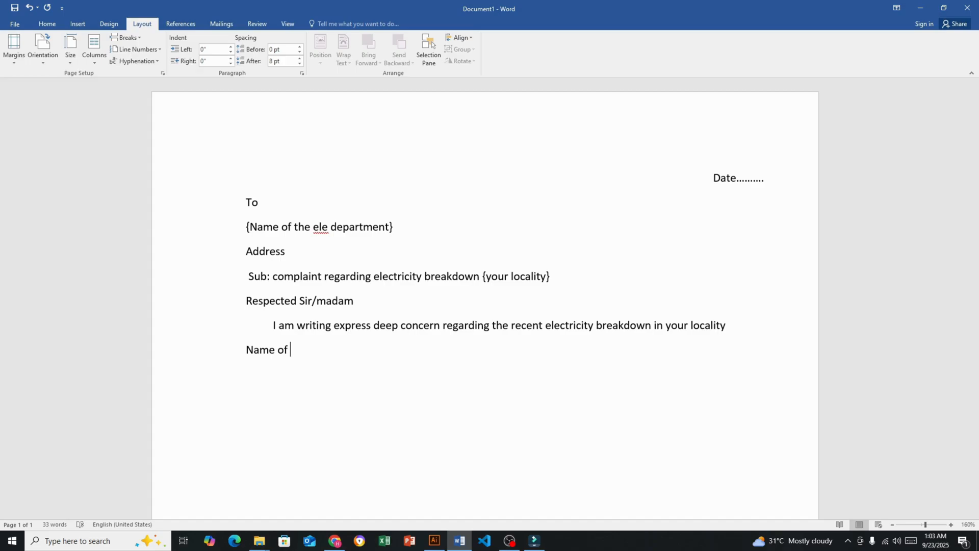
pyautogui.write(' your locality')
# Enclose "Name of your locality" in curly braces to mark it as a placeholder
pyautogui.press('Left')
pyautogui.press('Left')
pyautogui.press('Left')
pyautogui.press('Left')
pyautogui.press('Left')
pyautogui.press('Left')
pyautogui.press('Left')
pyautogui.press('Left')
pyautogui.press('Left')
pyautogui.press('Left')
pyautogui.press('Left')
pyautogui.press('Left')
pyautogui.press('Left')
pyautogui.hotkey('ctrl', 'Left')
pyautogui.hotkey('ctrl', 'Left')
pyautogui.hotkey('ctrl', 'Left')
pyautogui.write('{')
pyautogui.press('Right')
pyautogui.press('Right')
pyautogui.press('Right')
pyautogui.press('Right')
pyautogui.press('Right')
pyautogui.press('Right')
pyautogui.press('Right')
pyautogui.press('Right')
pyautogui.press('Right')
pyautogui.press('Right')
pyautogui.press('Right')
pyautogui.press('Right')
pyautogui.press('Right')
pyautogui.press('Right')
pyautogui.press('Right')
pyautogui.press('Right')
pyautogui.press('Right')
pyautogui.press('Right')
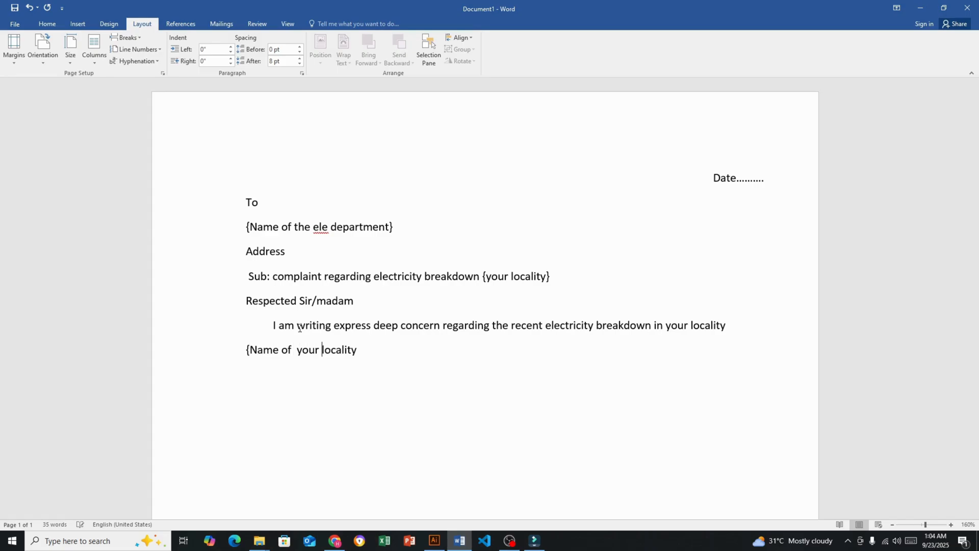
pyautogui.press('Right')
pyautogui.press('Right')
pyautogui.press('Right')
pyautogui.press('Right')
pyautogui.write('}. area')
# Add a period after the locality placeholder, followed by "Area/street name"
pyautogui.press('BackSpace')
pyautogui.write('/street nae')
pyautogui.press('BackSpace')
pyautogui.write('me')
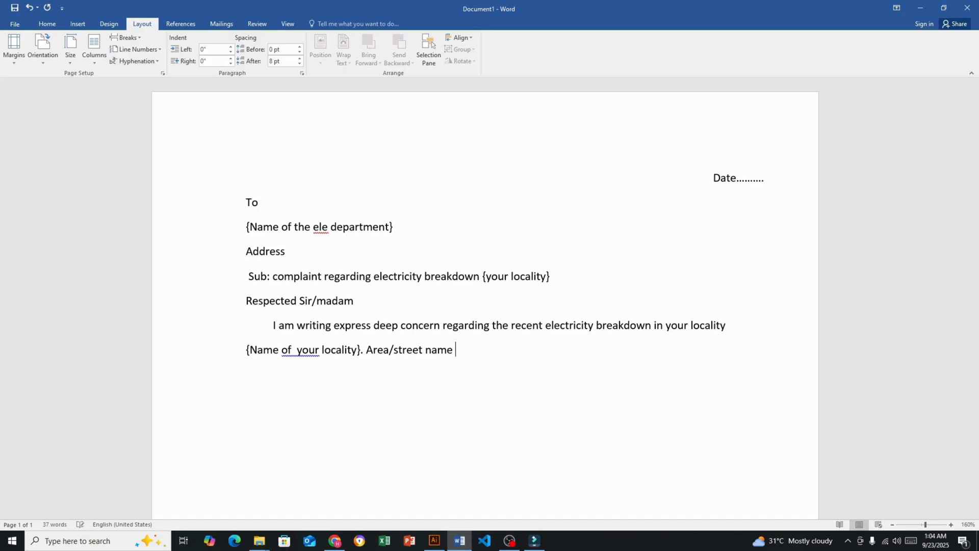
# Enclose "Area/street name" in curly braces as a placeholder
pyautogui.press('Left')
pyautogui.press('Left')
pyautogui.press('Left')
pyautogui.press('Left')
pyautogui.press('Left')
pyautogui.press('Left')
pyautogui.press('Left')
pyautogui.press('Left')
pyautogui.press('Left')
pyautogui.press('Left')
pyautogui.press('Left')
pyautogui.press('Left')
pyautogui.press('Left')
pyautogui.press('Left')
pyautogui.press('Left')
pyautogui.press('Left')
pyautogui.press('Left')
pyautogui.press('Left')
pyautogui.write('{')
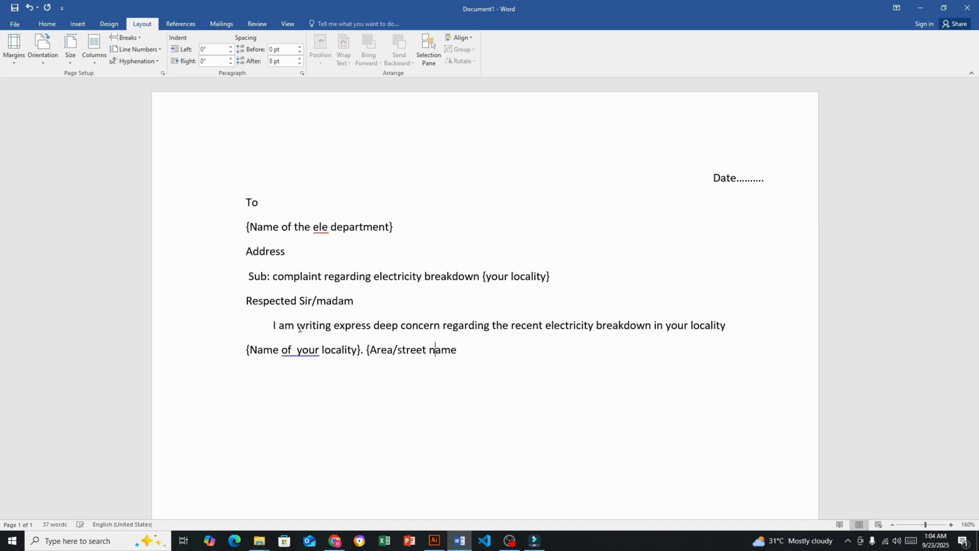
pyautogui.press('Right')
pyautogui.press('Right')
pyautogui.press('Right')
pyautogui.write('}. ')
pyautogui.write('o')
# Add a period after the street placeholder and begin the sentence "the power outage"
pyautogui.press('BackSpace')
pyautogui.write('thje')
pyautogui.press('BackSpace')
pyautogui.press('BackSpace')
pyautogui.press('BackSpace')
pyautogui.write('e power outage ')
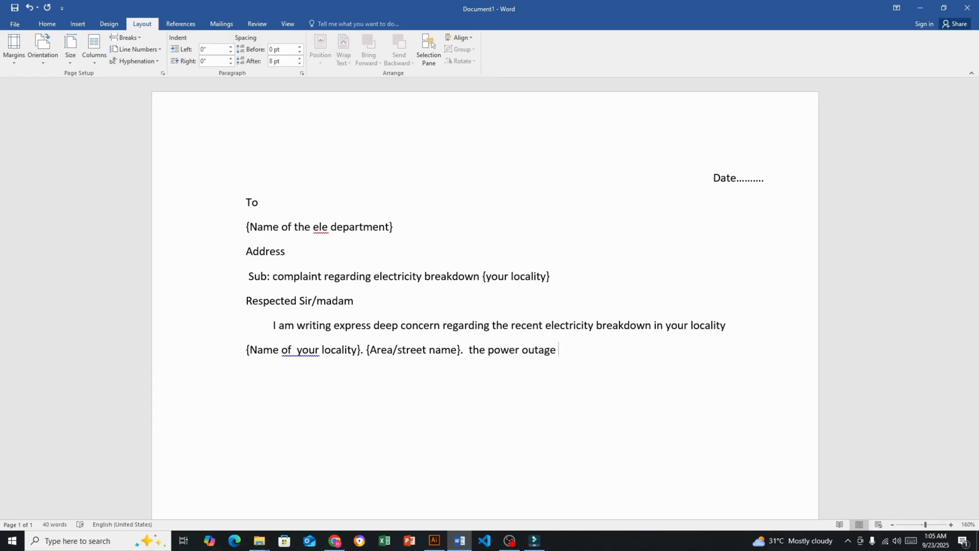
pyautogui.write('occurrend')
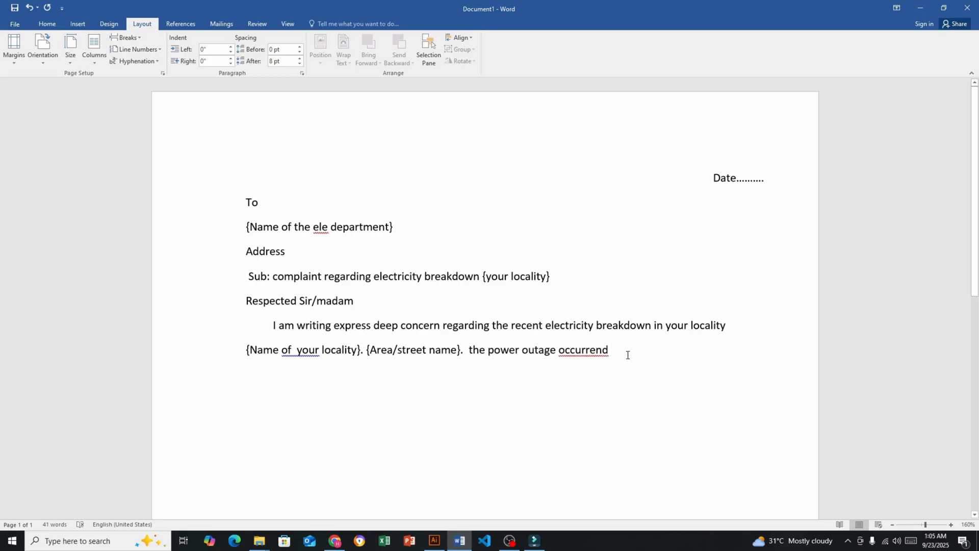
# Continue the power outage sentence with "occurred on", fixing the misspelled verb with the spelling suggestion "occurred"
pyautogui.rightClick(608, 353)
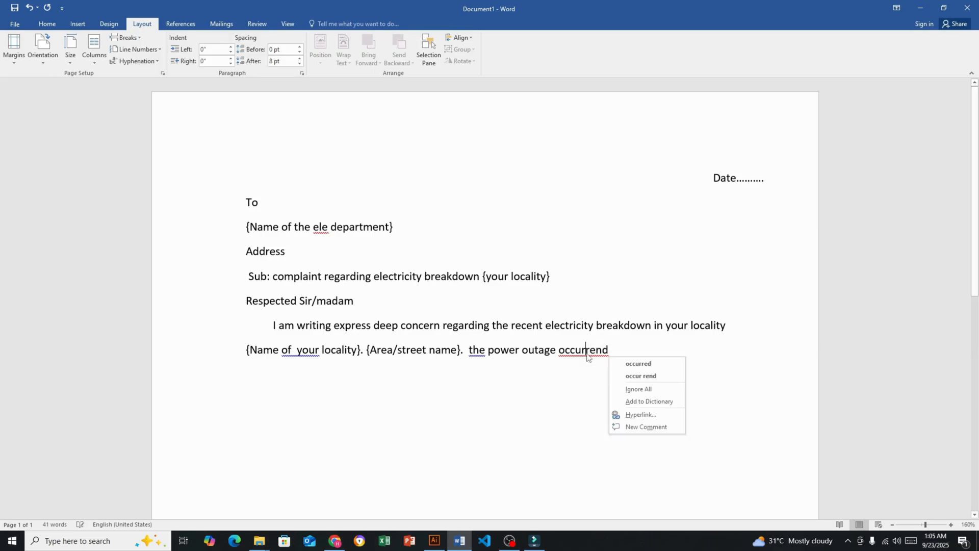
pyautogui.click(639, 364)
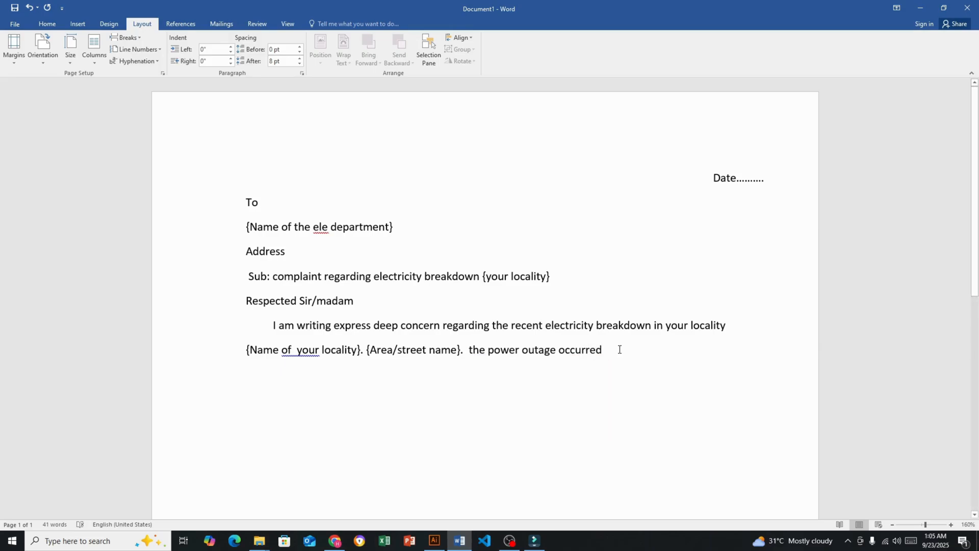
pyautogui.write('on ')
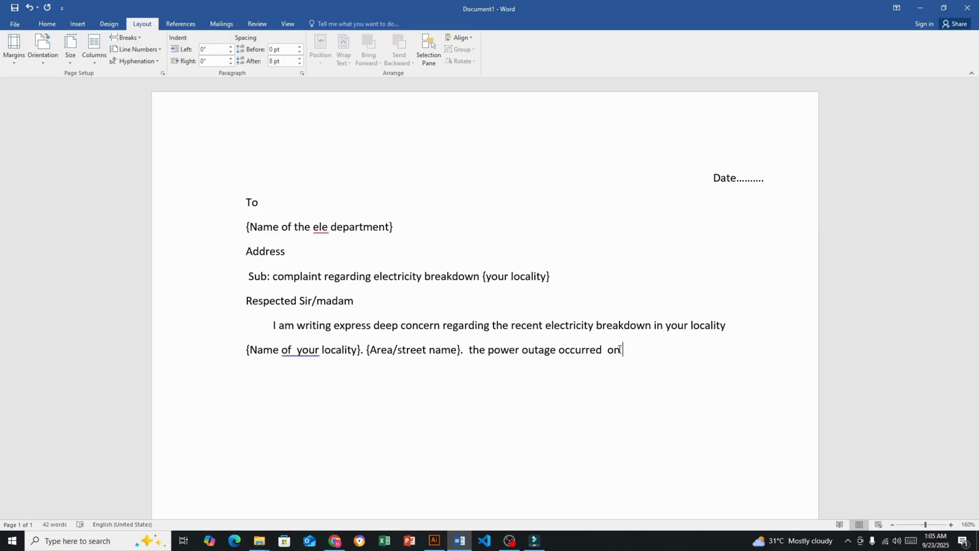
pyautogui.write('{ date')
# Add the placeholder "{date of breakdown}" after "occurred on", without a space after the opening brace
pyautogui.click(629, 350)
pyautogui.press('BackSpace')
pyautogui.press('Right')
pyautogui.press('Right')
pyautogui.press('Right')
pyautogui.press('Right')
pyautogui.press('Right')
pyautogui.write('of break')
pyautogui.write('w')
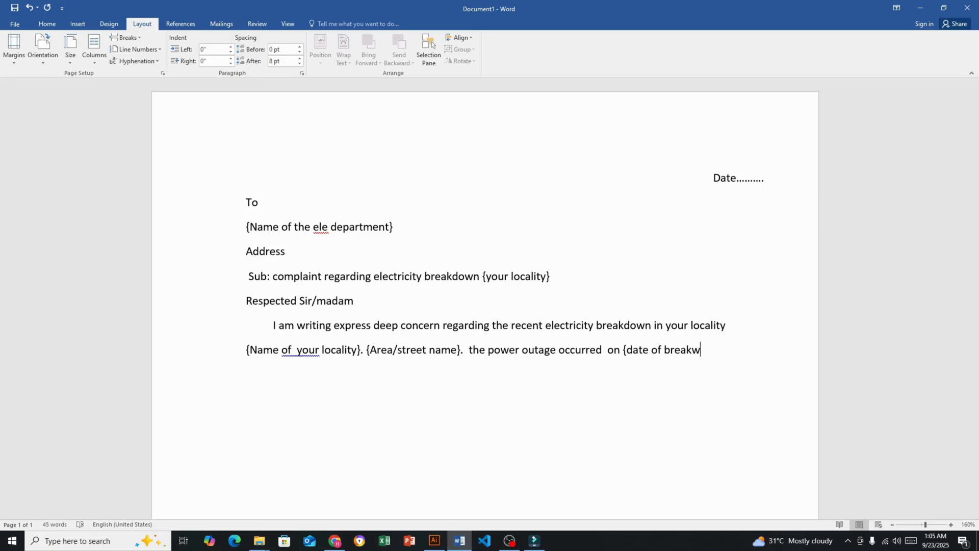
pyautogui.press('BackSpace')
pyautogui.write('down} at')
# Continue the outage sentence with "at {time of breakdown}"
pyautogui.write('{time of')
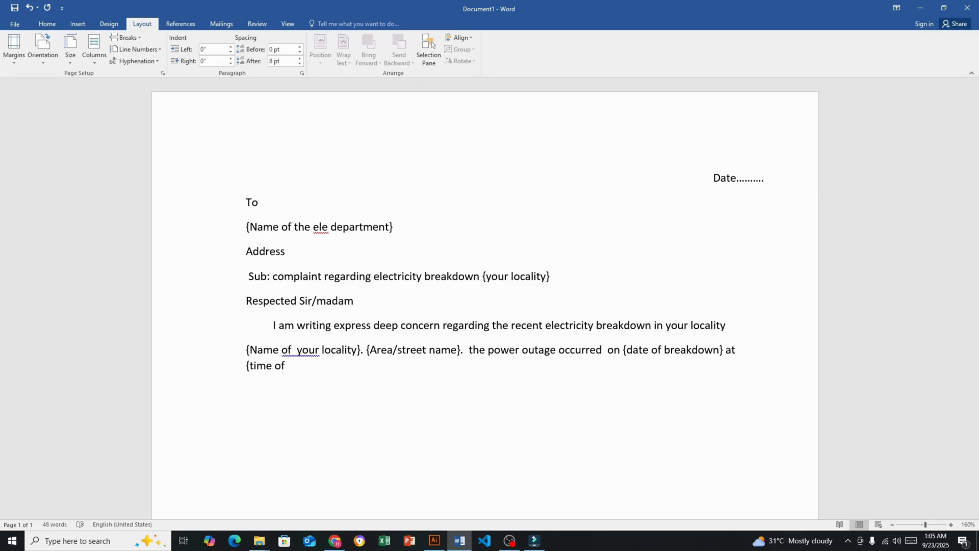
pyautogui.write(' breakd')
pyautogui.write('own}')
pyautogui.press('BackSpace')
pyautogui.write('} and ')
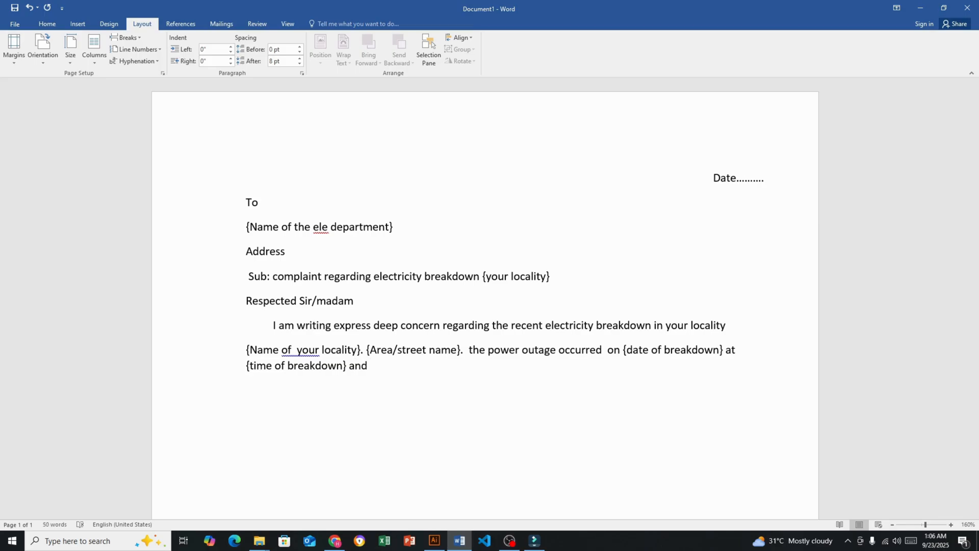
pyautogui.write(';a')
# Extend the outage sentence after the time placeholder with "and lasted for duration"
pyautogui.press('BackSpace')
pyautogui.press('BackSpace')
pyautogui.press('BackSpace')
pyautogui.write('lasted')
pyautogui.press('Right')
pyautogui.press('Right')
pyautogui.press('Right')
pyautogui.press('Right')
pyautogui.press('Right')
pyautogui.press('Right')
pyautogui.press('Right')
pyautogui.press('Right')
pyautogui.write('for duration ')
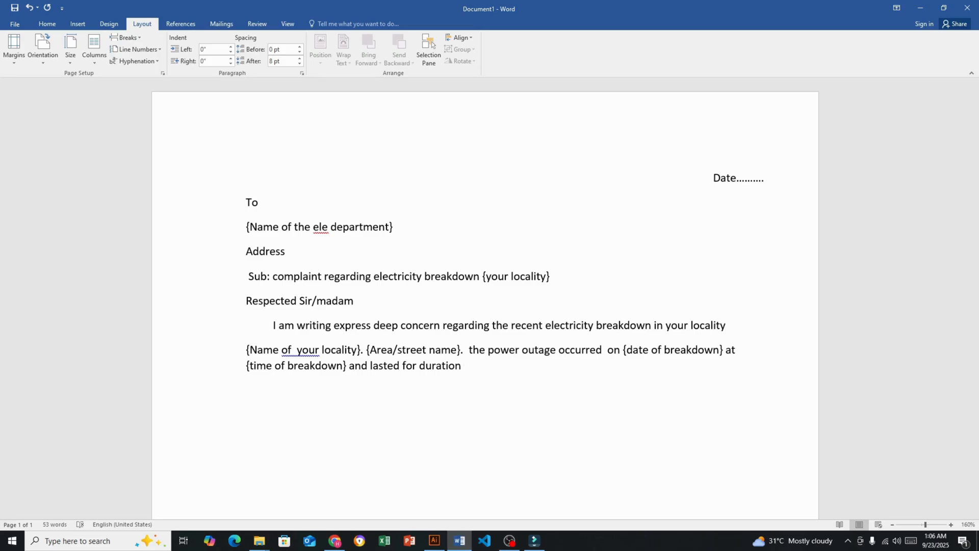
pyautogui.write('of breakwo')
# Add "of breakdown" after "duration" and remove the stray letter from "breakdown"
pyautogui.press('BackSpace')
pyautogui.write('down')
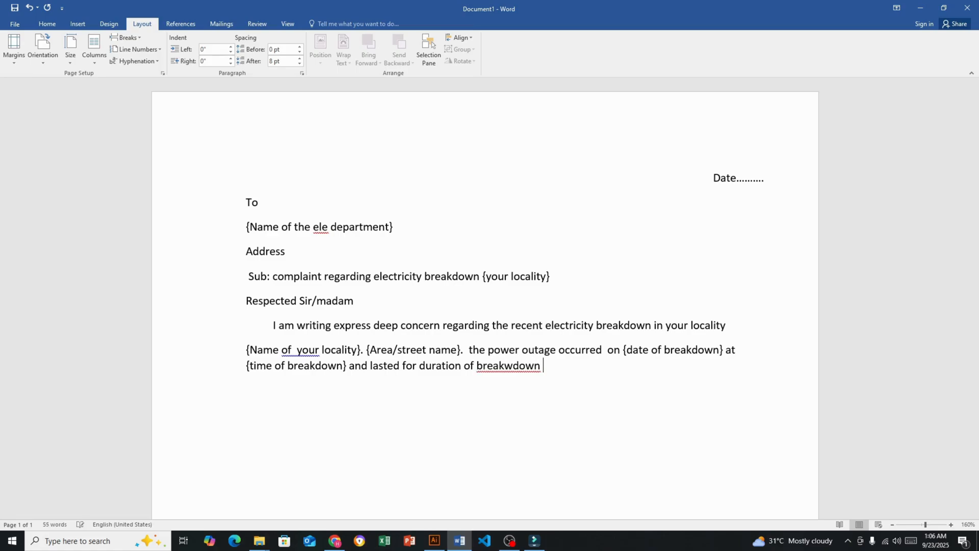
pyautogui.press('Left')
pyautogui.press('Left')
pyautogui.press('Left')
pyautogui.press('Left')
pyautogui.press('Left')
pyautogui.press('BackSpace')
pyautogui.press('Right')
pyautogui.press('Right')
pyautogui.press('Right')
pyautogui.press('Right')
# Enclose "duration of breakdown" in curly braces and end the sentence with a period
pyautogui.press('Left')
pyautogui.press('Left')
pyautogui.press('Left')
pyautogui.press('Left')
pyautogui.press('Left')
pyautogui.press('Left')
pyautogui.press('Left')
pyautogui.press('Left')
pyautogui.press('Left')
pyautogui.press('Left')
pyautogui.press('Left')
pyautogui.press('Left')
pyautogui.press('Left')
pyautogui.press('Left')
pyautogui.press('Left')
pyautogui.press('Left')
pyautogui.press('Left')
pyautogui.press('Right')
pyautogui.write('{')
pyautogui.press('Right')
pyautogui.press('Right')
pyautogui.press('Right')
pyautogui.press('Right')
pyautogui.press('Right')
pyautogui.press('Right')
pyautogui.press('Right')
pyautogui.press('Right')
pyautogui.press('Right')
pyautogui.press('Right')
pyautogui.press('Right')
pyautogui.press('Right')
pyautogui.press('Right')
pyautogui.press('Right')
pyautogui.press('Right')
pyautogui.press('Right')
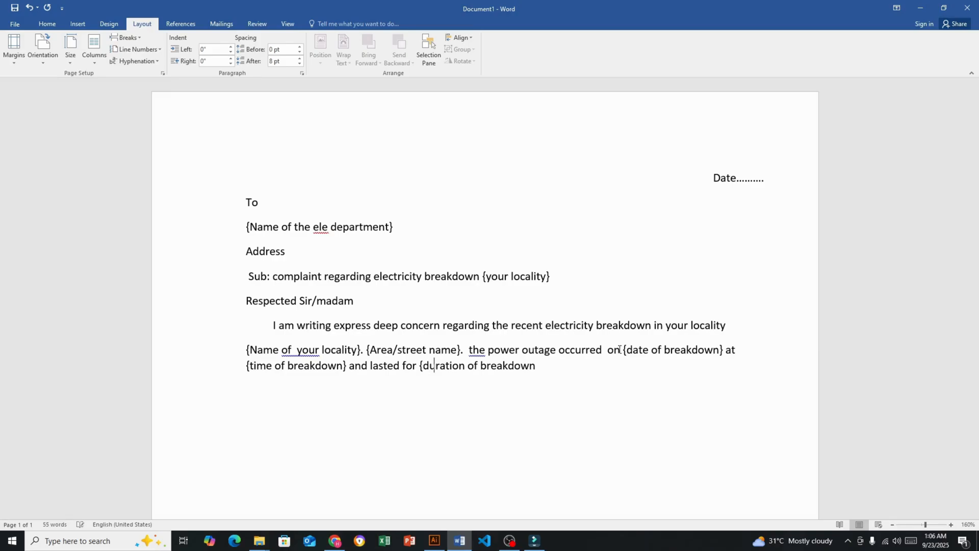
pyautogui.press('Right')
pyautogui.press('Right')
pyautogui.write('}.')
# Start a new paragraph below the outage sentence with "Thanks for your time and attention"
pyautogui.press('Return')
pyautogui.write('thanks for you')
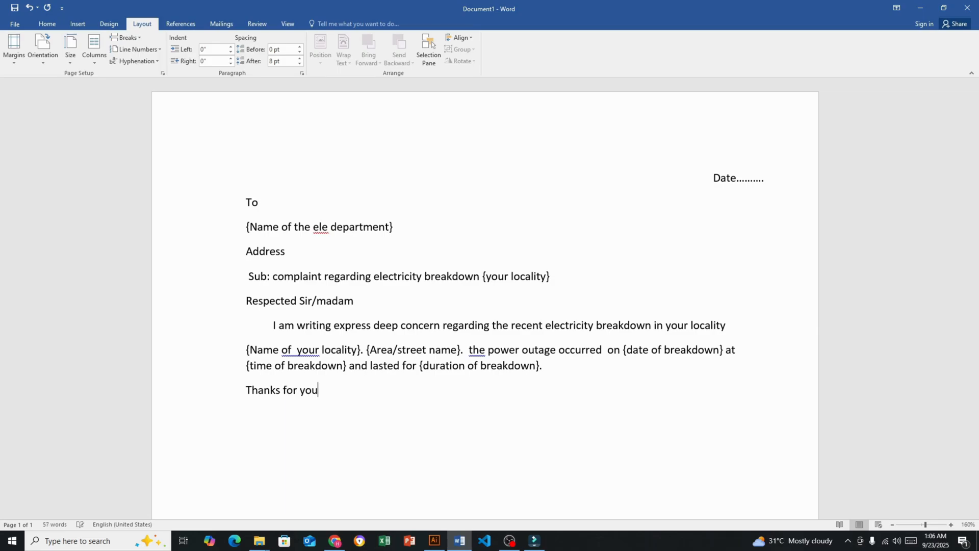
pyautogui.write('r time and attent')
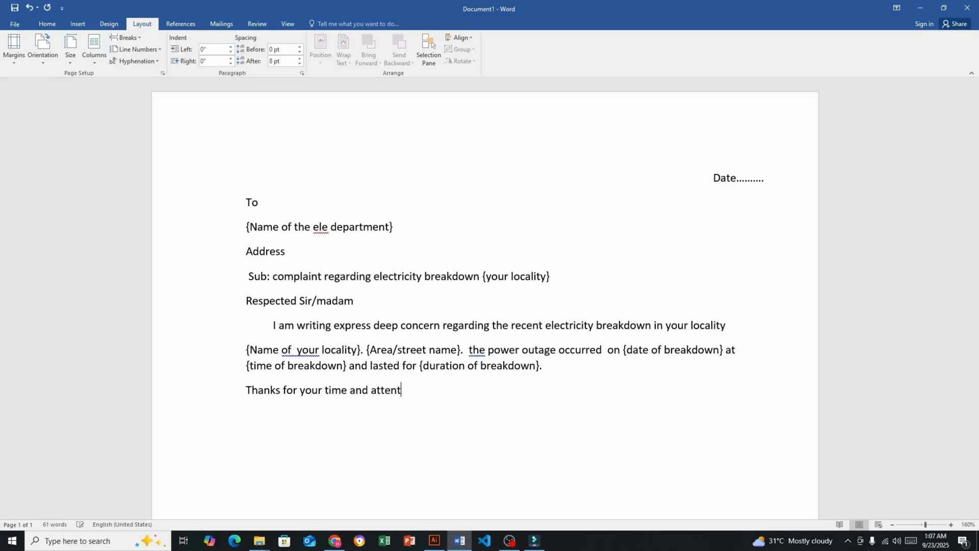
pyautogui.write('ion for this imporrtt')
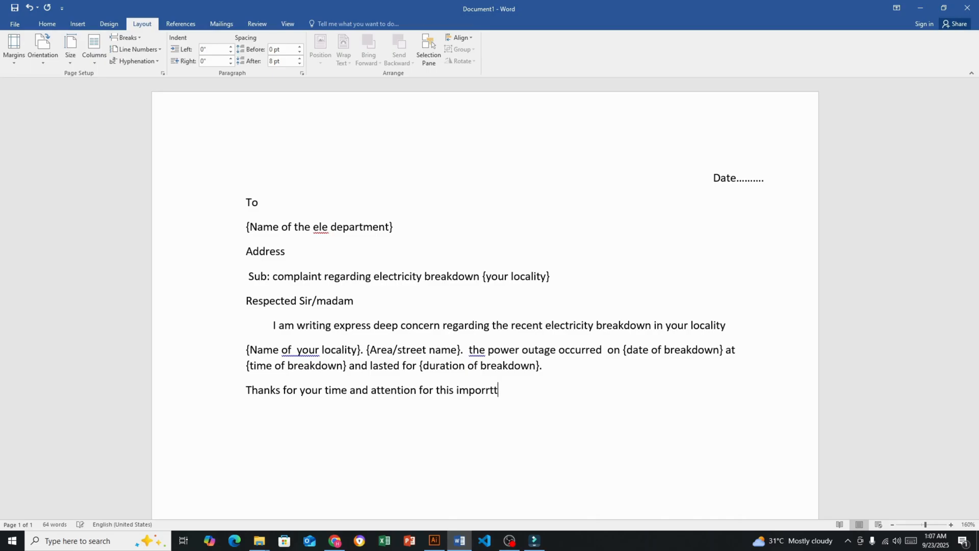
# Complete the thank-you line with "for this important concern,"
pyautogui.press('BackSpace')
pyautogui.press('BackSpace')
pyautogui.write('tant concern')
pyautogui.press('BackSpace')
pyautogui.write(',')
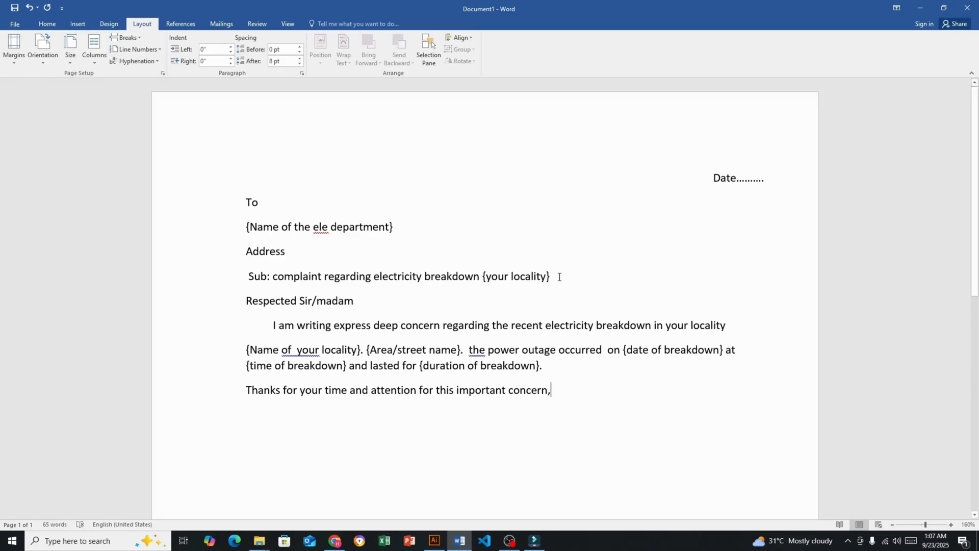
# Make the subject line "Sub: complaint regarding electricity breakdown {your locality}" bold and underlined
pyautogui.moveTo(556, 276); pyautogui.dragTo(247, 278)
pyautogui.click(47, 24)
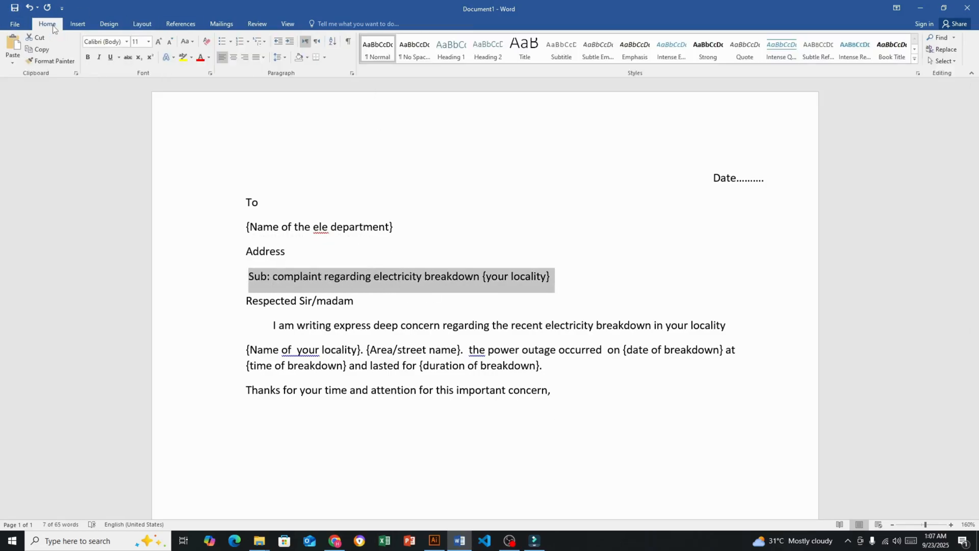
pyautogui.click(87, 59)
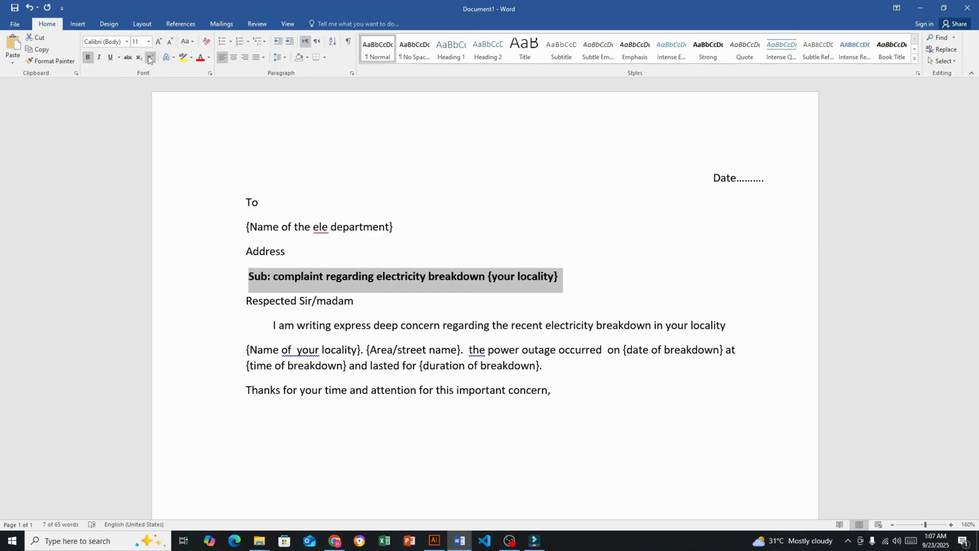
pyautogui.click(110, 58)
pyautogui.click(463, 162)
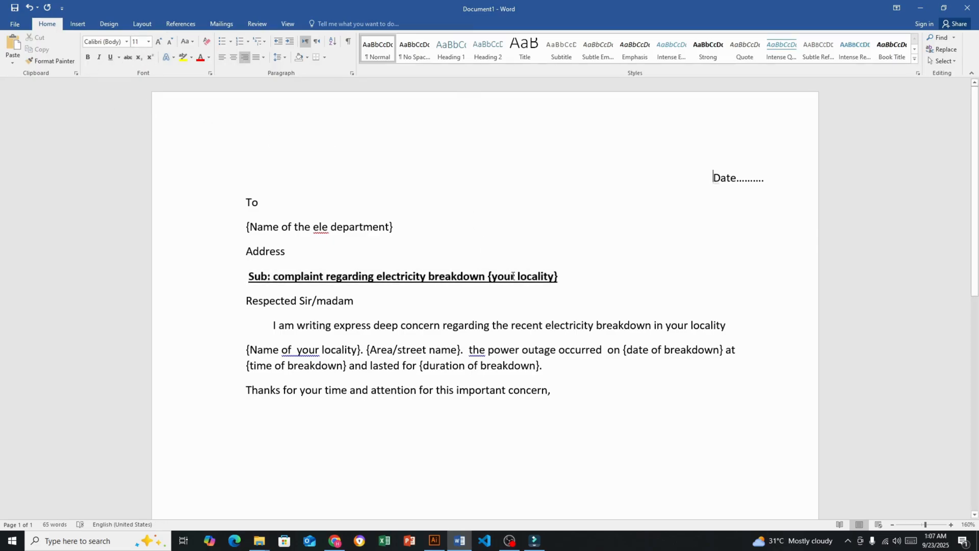
# Apply the No Spacing style to the three recipient lines from "To" through "Address"
pyautogui.moveTo(304, 259); pyautogui.dragTo(246, 205)
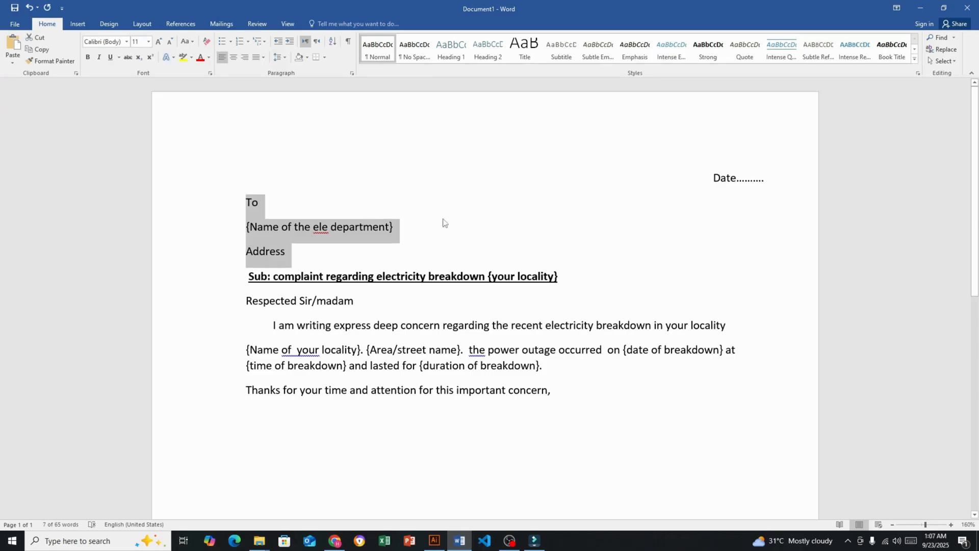
pyautogui.click(413, 51)
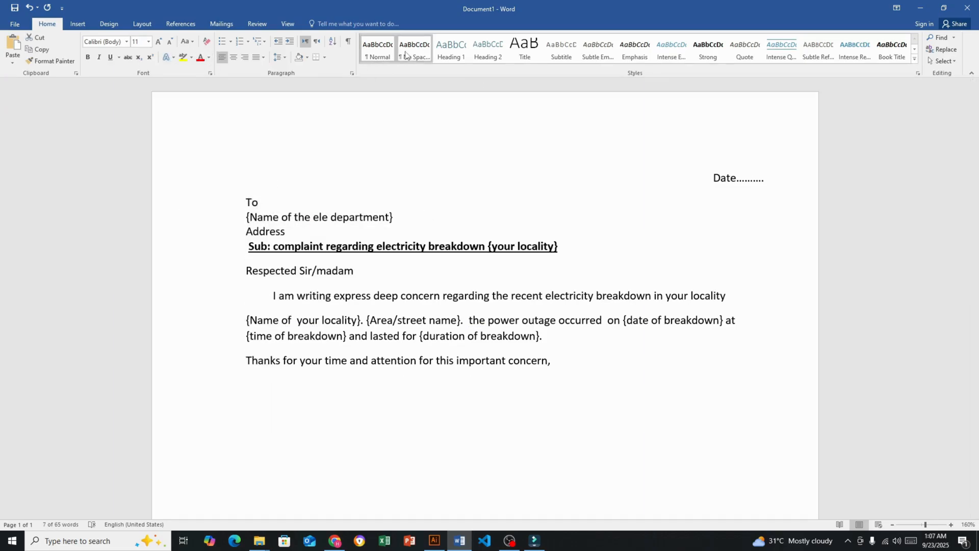
pyautogui.click(495, 158)
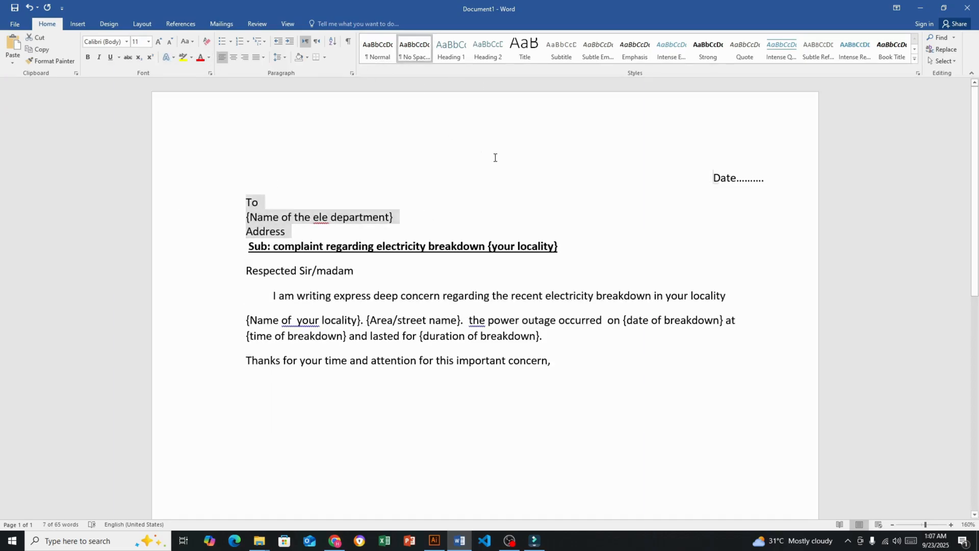
pyautogui.rightClick(324, 218)
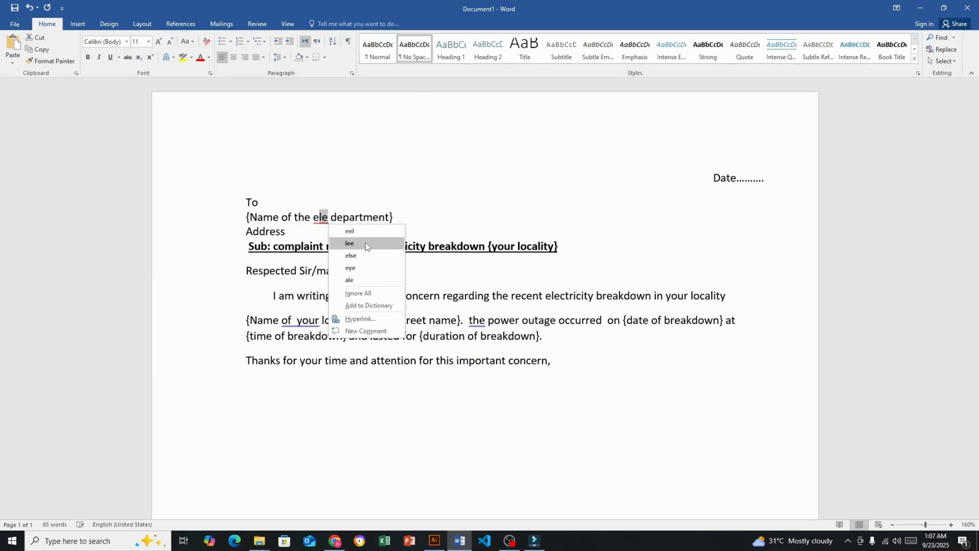
pyautogui.press('Escape')
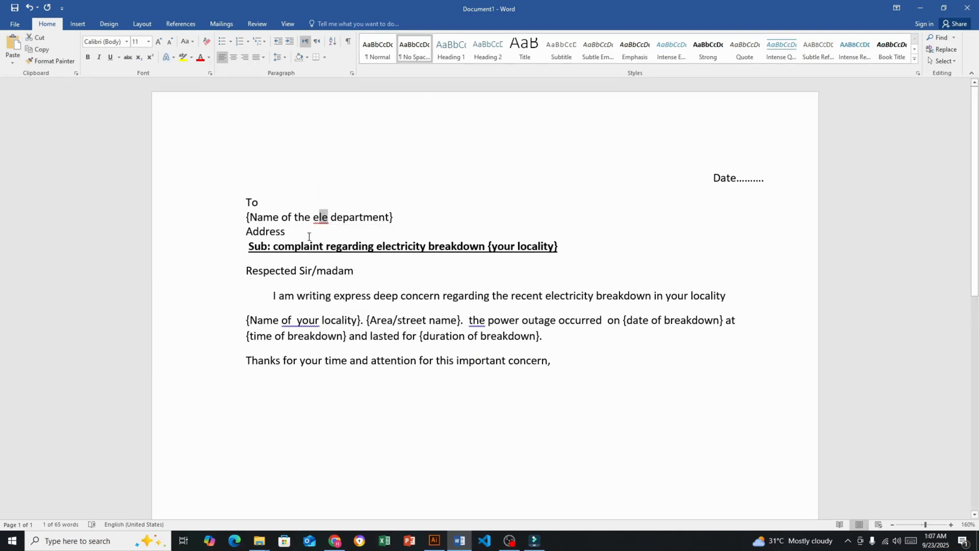
pyautogui.press('Right')
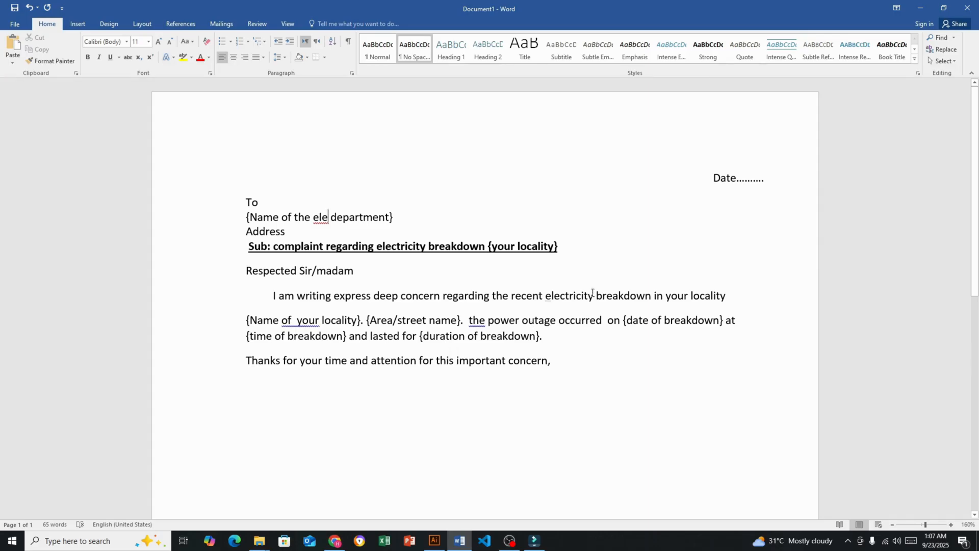
# Replace "ele" in the department name placeholder with "electricity" copied from the body text
pyautogui.doubleClick(545, 296)
pyautogui.hotkey('ctrl', 'c')
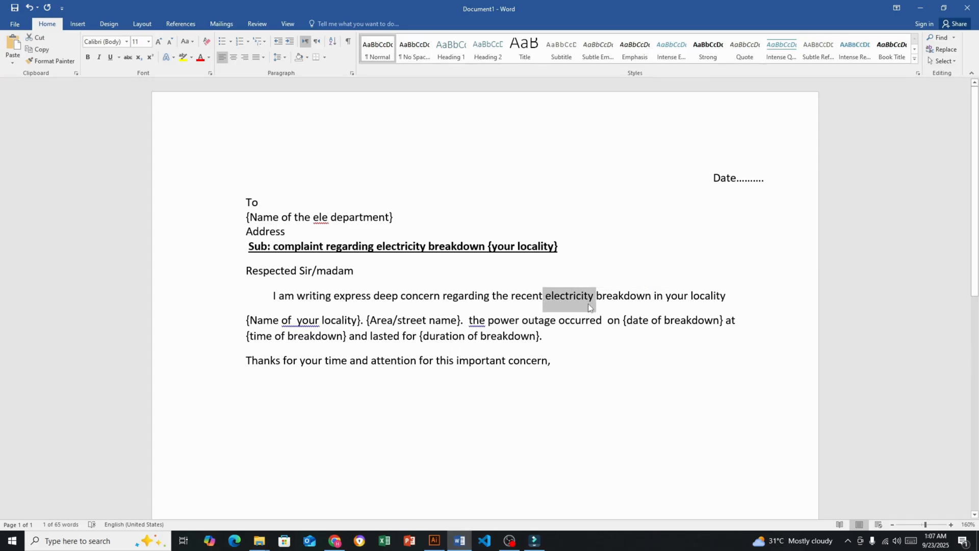
pyautogui.moveTo(330, 218); pyautogui.dragTo(314, 218)
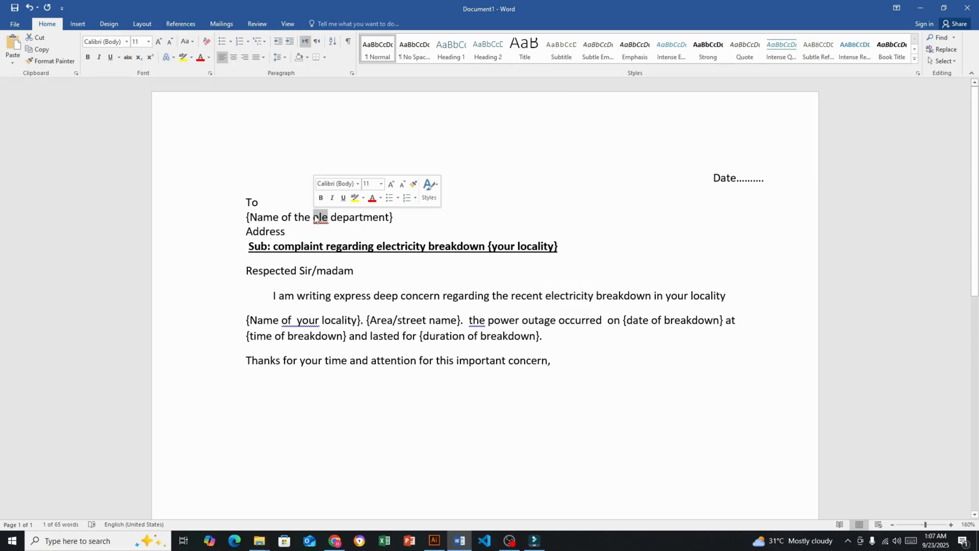
pyautogui.press('BackSpace')
pyautogui.hotkey('ctrl', 'v')
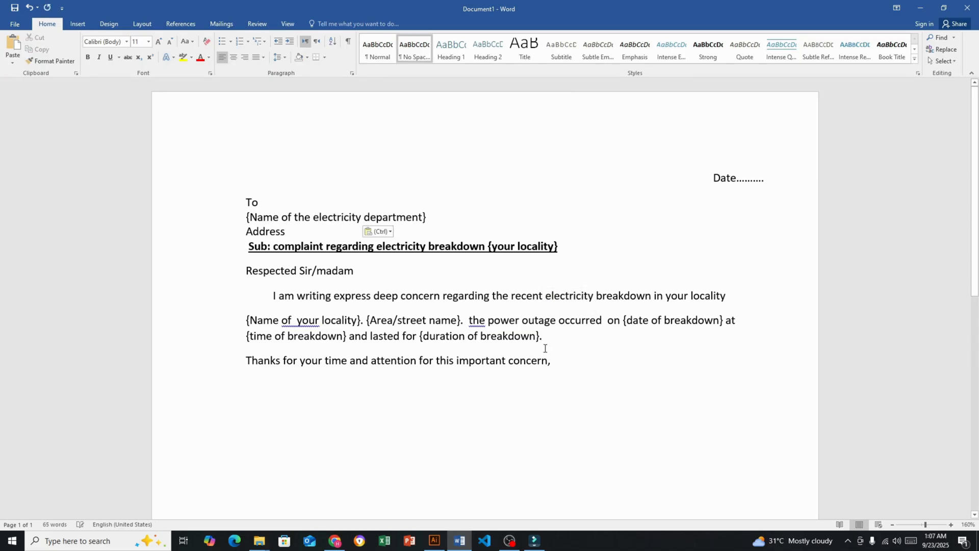
pyautogui.click(590, 374)
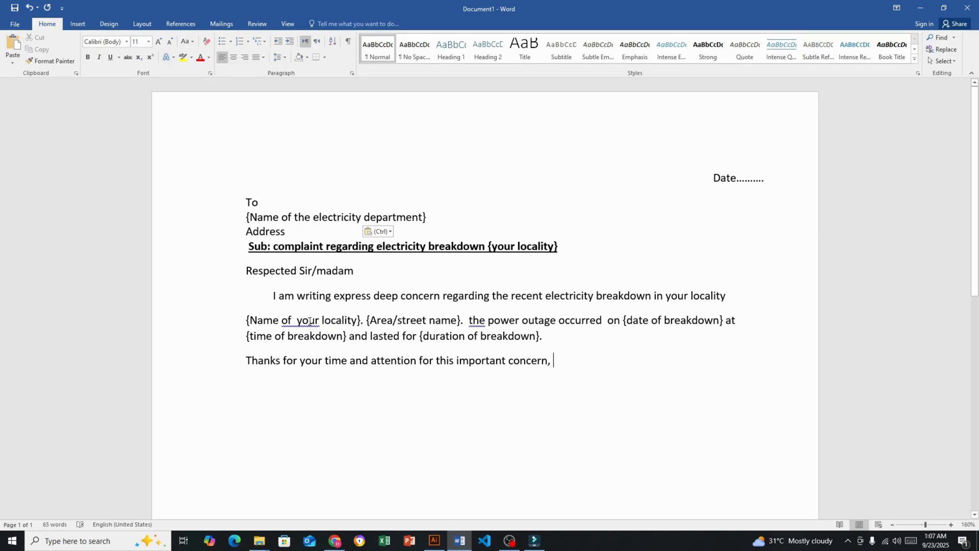
# Remove the extra spaces before "your locality" and before "the power outage" in the body paragraph
pyautogui.click(295, 321)
pyautogui.press('BackSpace')
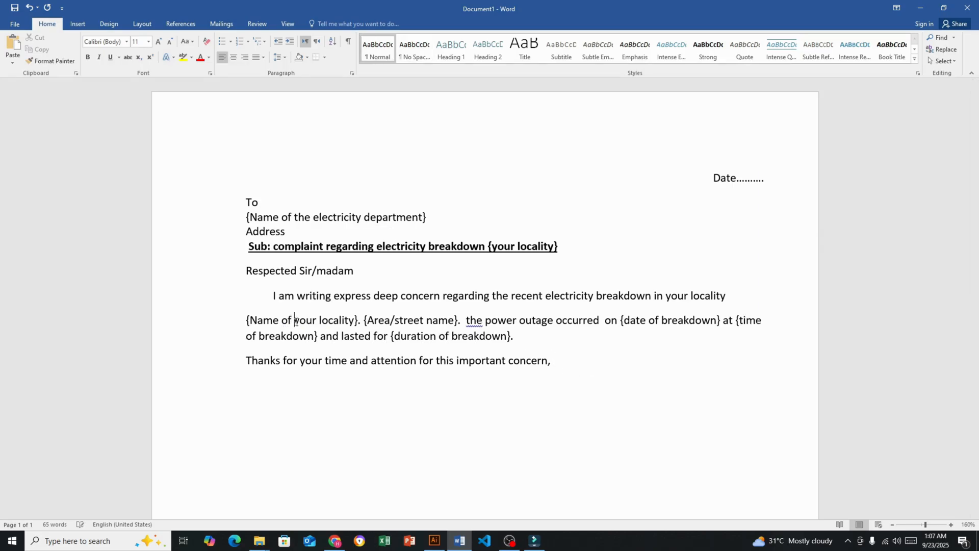
pyautogui.press('Right')
pyautogui.press('Right')
pyautogui.press('Right')
pyautogui.press('Right')
pyautogui.press('Right')
pyautogui.press('Right')
pyautogui.press('Right')
pyautogui.press('Right')
pyautogui.press('Right')
pyautogui.press('BackSpace')
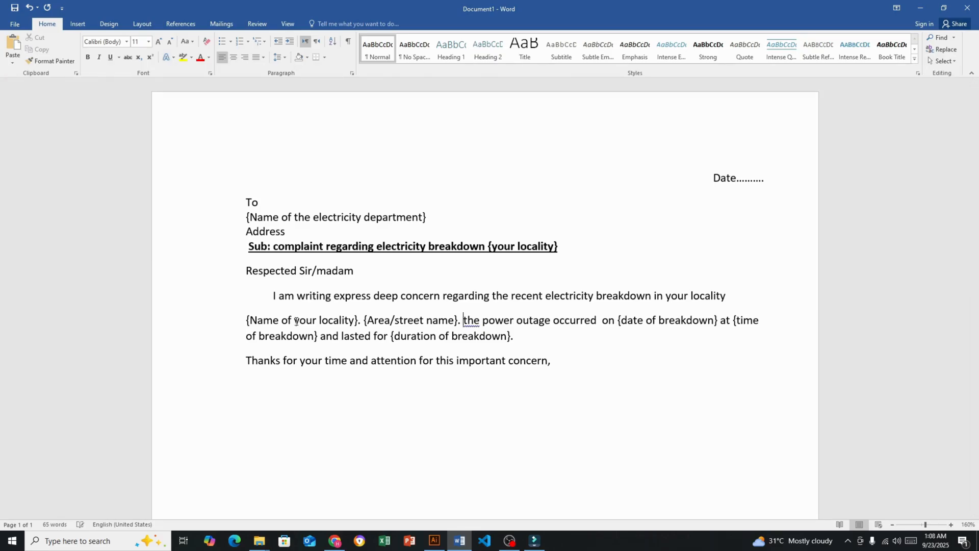
# Correct the double space in "occurred on" and ignore the grammar suggestion for "the" before "power outage"
pyautogui.click(577, 365)
pyautogui.click(477, 319)
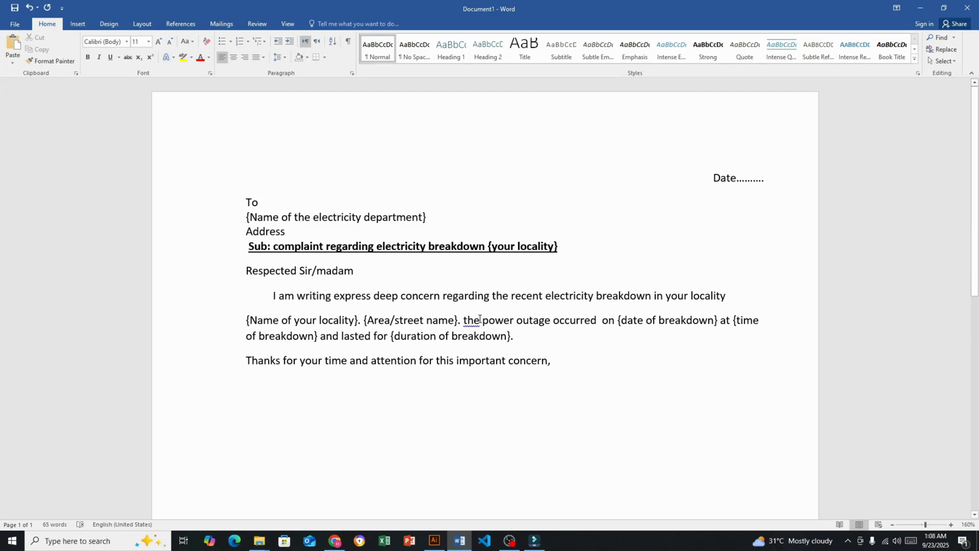
pyautogui.rightClick(479, 321)
pyautogui.click(519, 347)
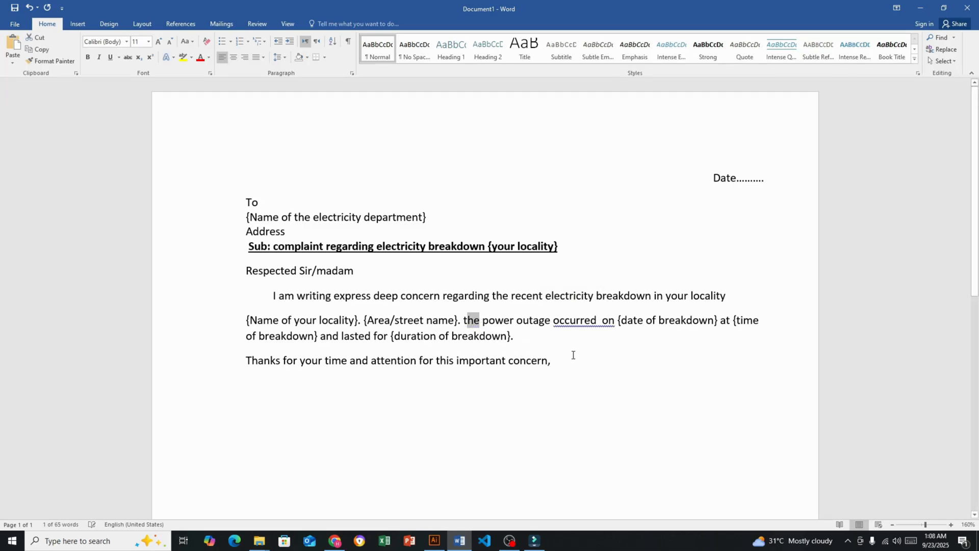
pyautogui.rightClick(609, 325)
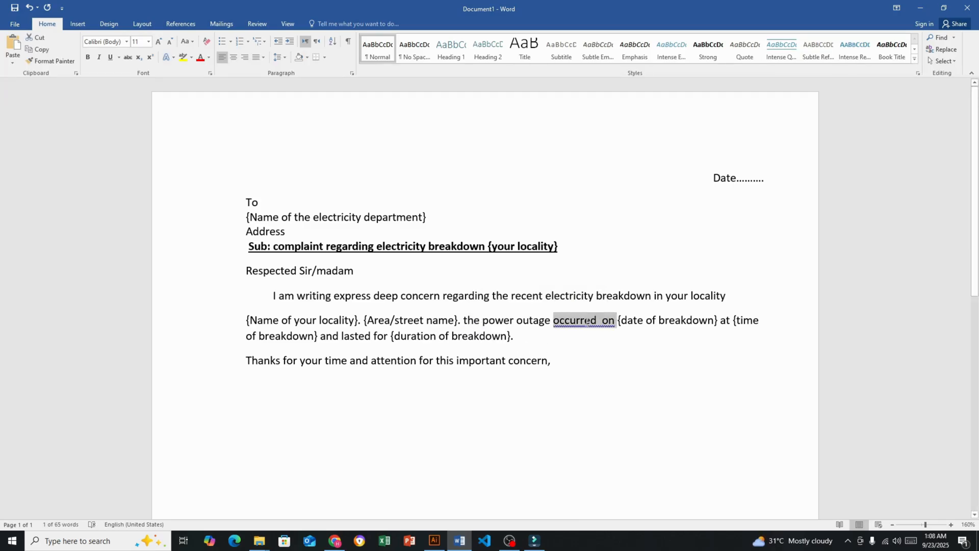
pyautogui.click(628, 334)
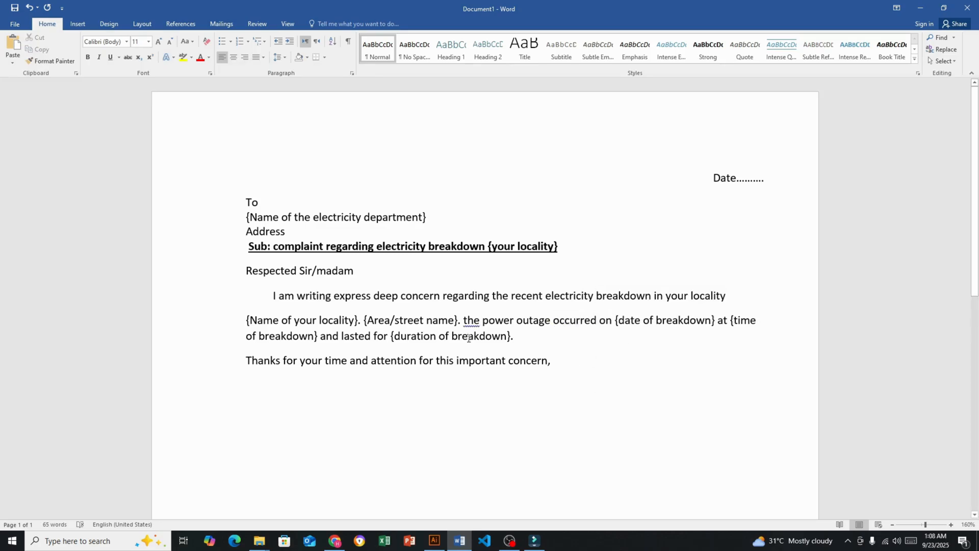
pyautogui.rightClick(477, 322)
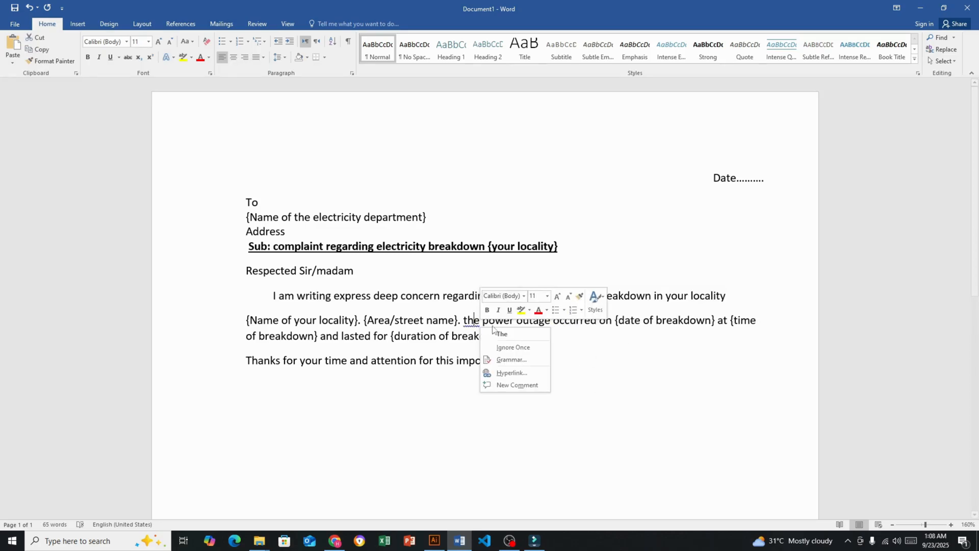
pyautogui.click(510, 348)
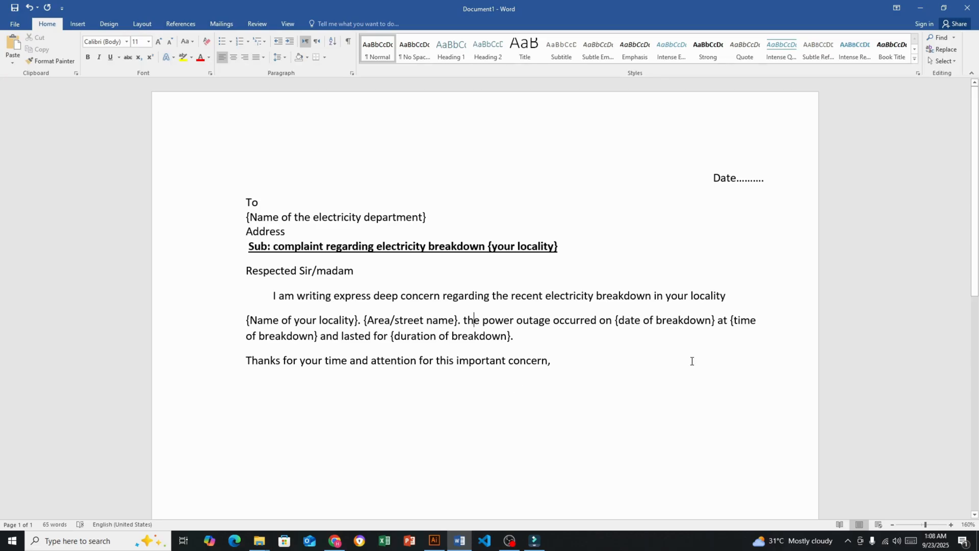
# Add the closing "Sincerely" after a blank line below the thank-you line, correcting its spelling
pyautogui.press('Return')
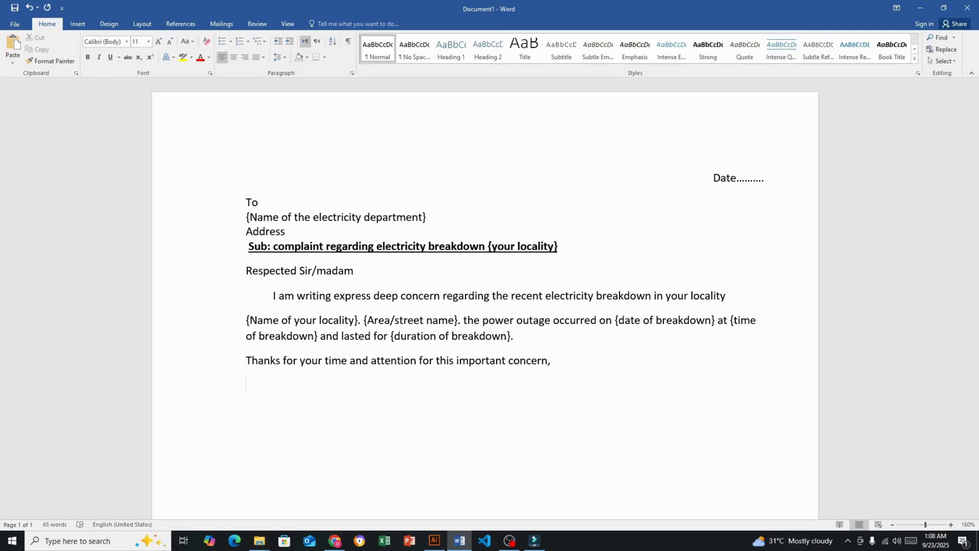
pyautogui.press('Return')
pyautogui.write('sincerliy')
pyautogui.moveTo(295, 404); pyautogui.dragTo(257, 414)
pyautogui.rightClick(257, 414)
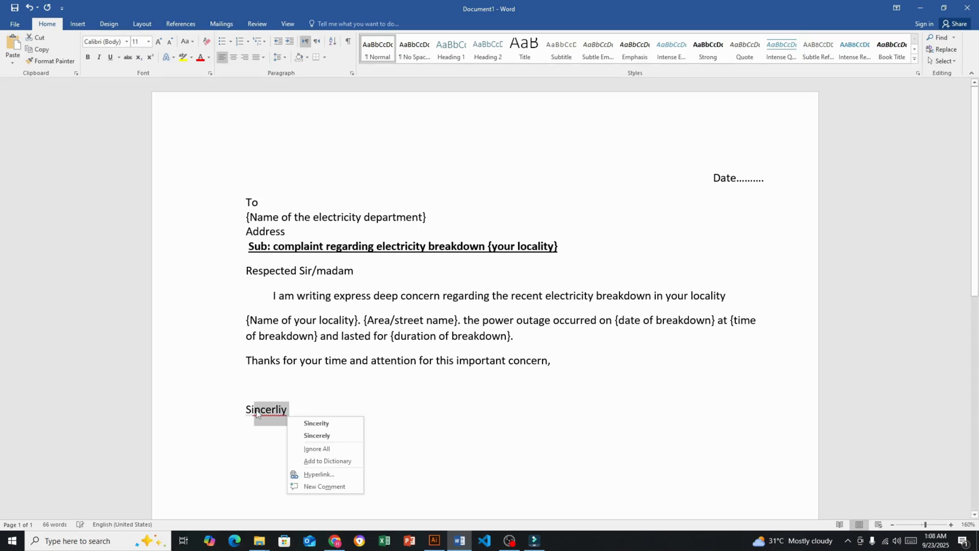
pyautogui.click(329, 435)
# Add a "Signature" line below "Sincerely" and correct its spelling
pyautogui.press('Return')
pyautogui.write('si')
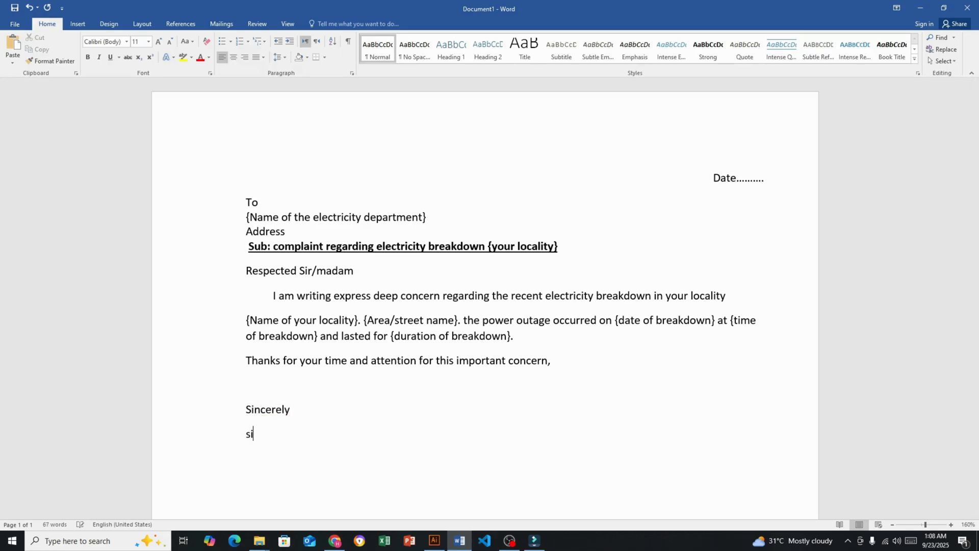
pyautogui.write('gnutre')
pyautogui.rightClick(284, 437)
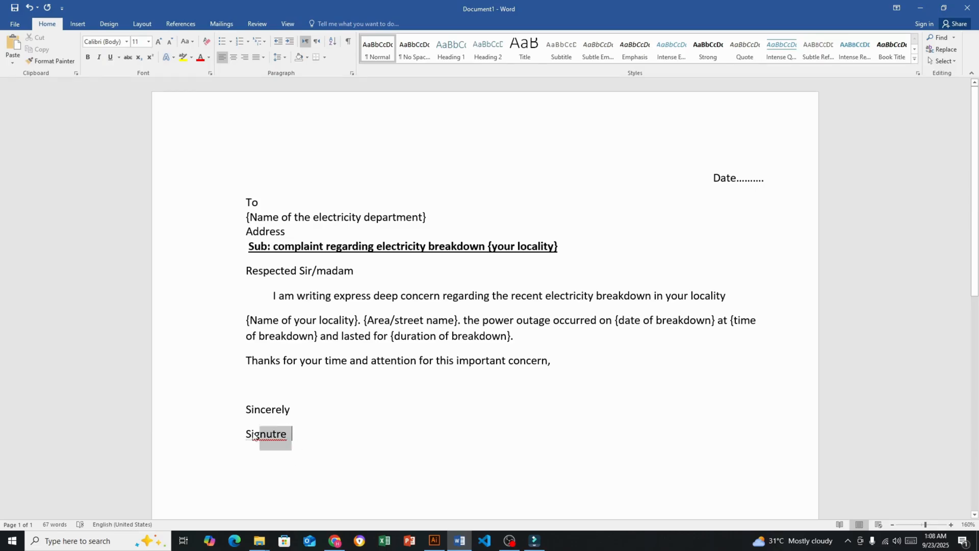
pyautogui.click(345, 347)
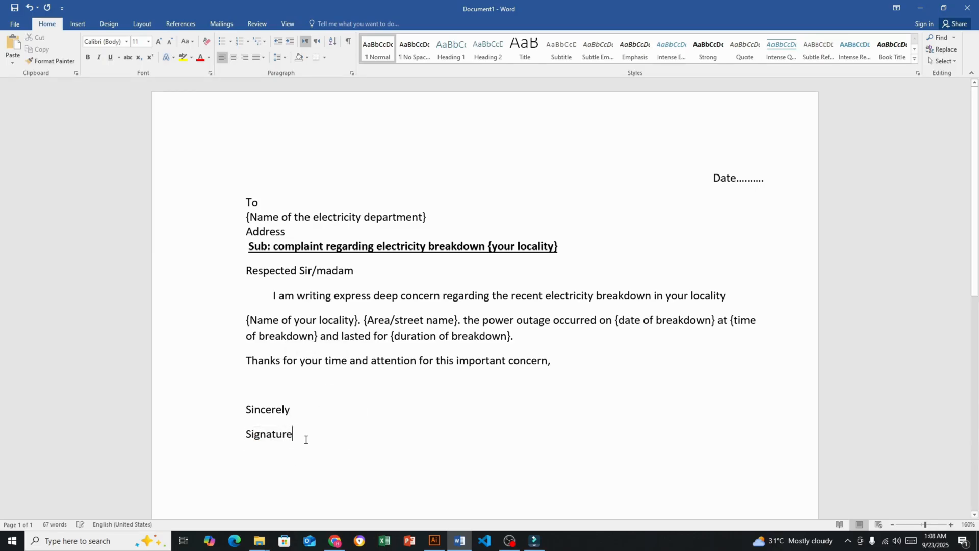
# Enclose "Signature" in curly braces as a placeholder
pyautogui.press('Return')
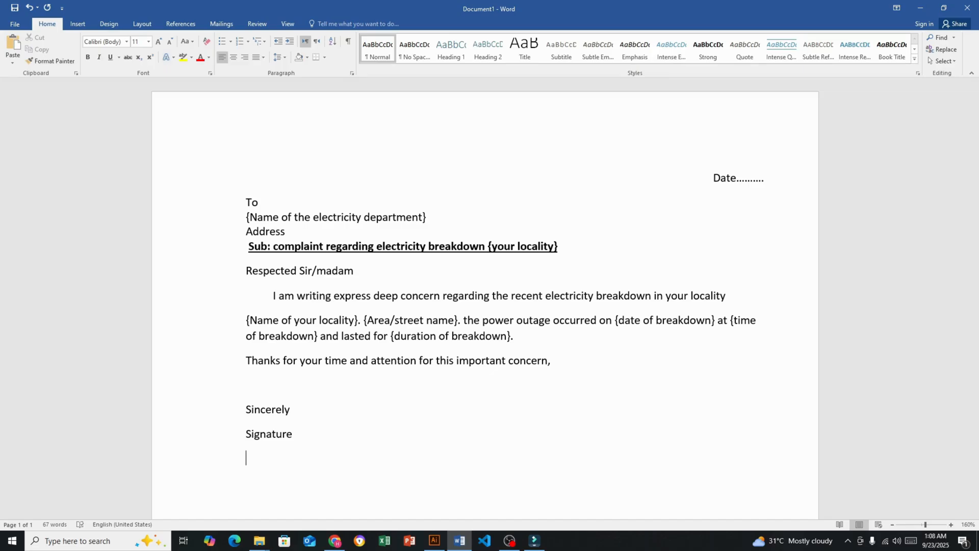
pyautogui.press('BackSpace')
pyautogui.click(252, 434)
pyautogui.write('{')
pyautogui.press('Right')
pyautogui.write('}')
# Add the placeholder "{Your name}" on a new line below the signature placeholder
pyautogui.press('Return')
pyautogui.write('your')
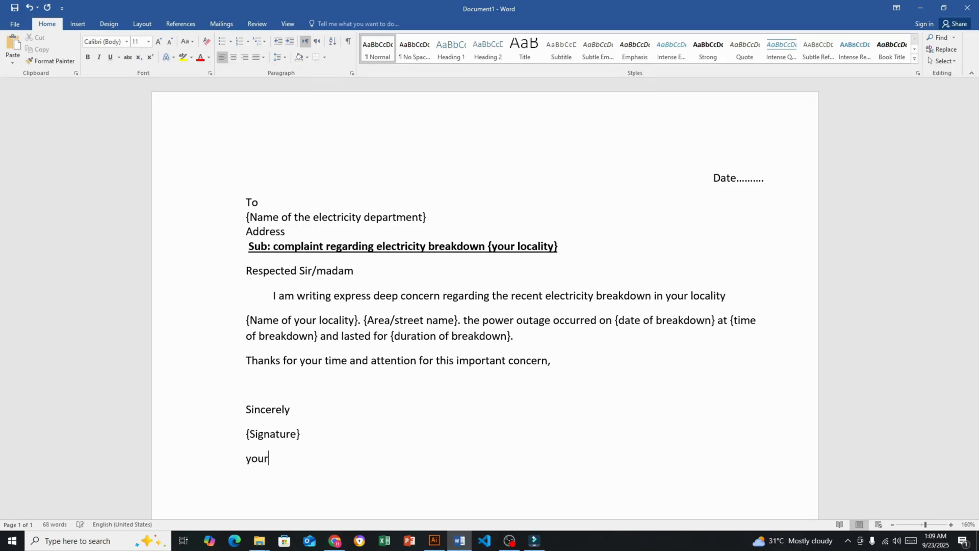
pyautogui.write(' name')
pyautogui.click(246, 458)
pyautogui.write('{')
pyautogui.press('Right')
pyautogui.press('Right')
pyautogui.write('}')
# Add the placeholder "{Your address}" on a new line below the name placeholder
pyautogui.press('Return')
pyautogui.write('your address')
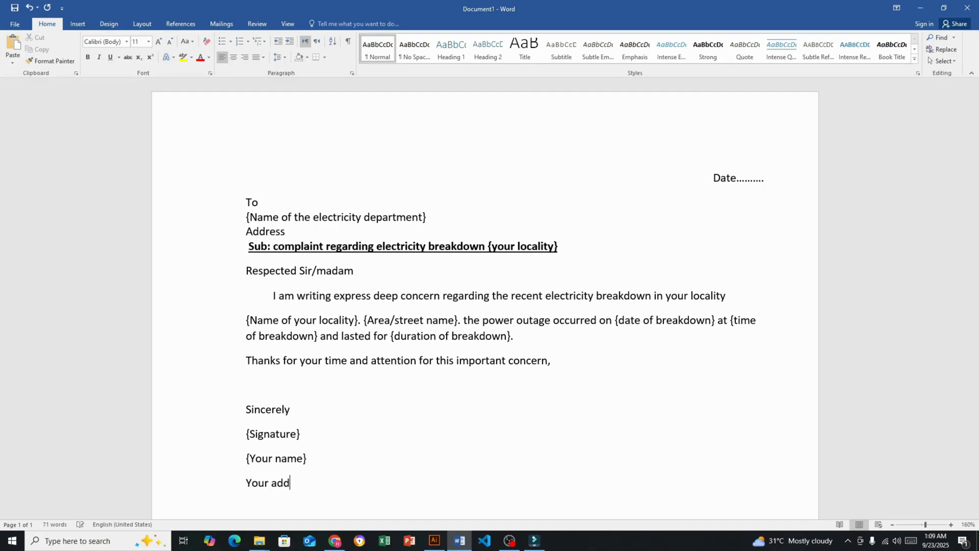
pyautogui.press('BackSpace')
pyautogui.write('}')
pyautogui.press('Left')
pyautogui.press('Left')
pyautogui.press('Left')
pyautogui.press('Left')
pyautogui.press('Left')
pyautogui.press('Left')
pyautogui.press('Left')
pyautogui.press('Left')
pyautogui.press('Left')
pyautogui.press('Left')
pyautogui.press('Left')
pyautogui.press('Left')
pyautogui.write('[')
pyautogui.press('BackSpace')
pyautogui.write('{')
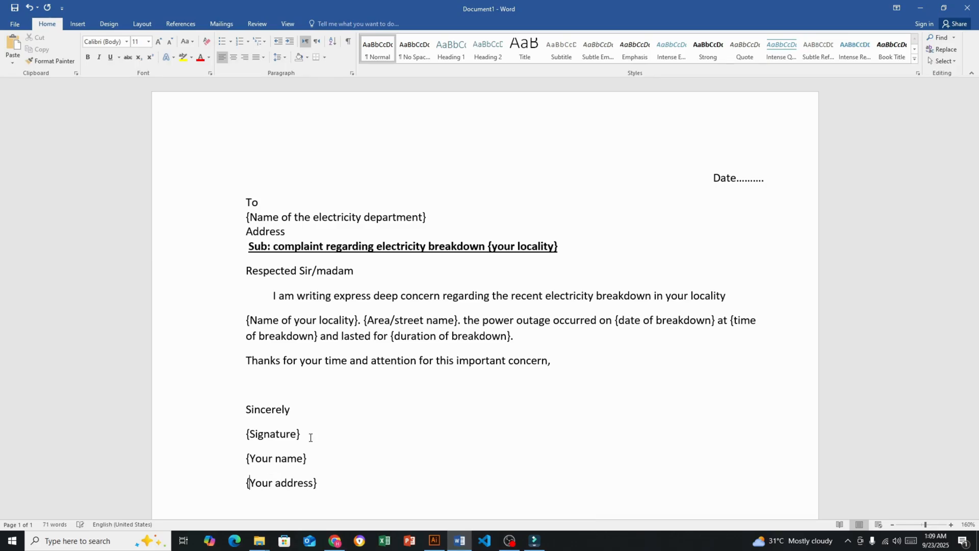
# Apply the No Spacing style to the four signature block lines and remove the empty line above "Sincerely"
pyautogui.moveTo(289, 492); pyautogui.dragTo(249, 427)
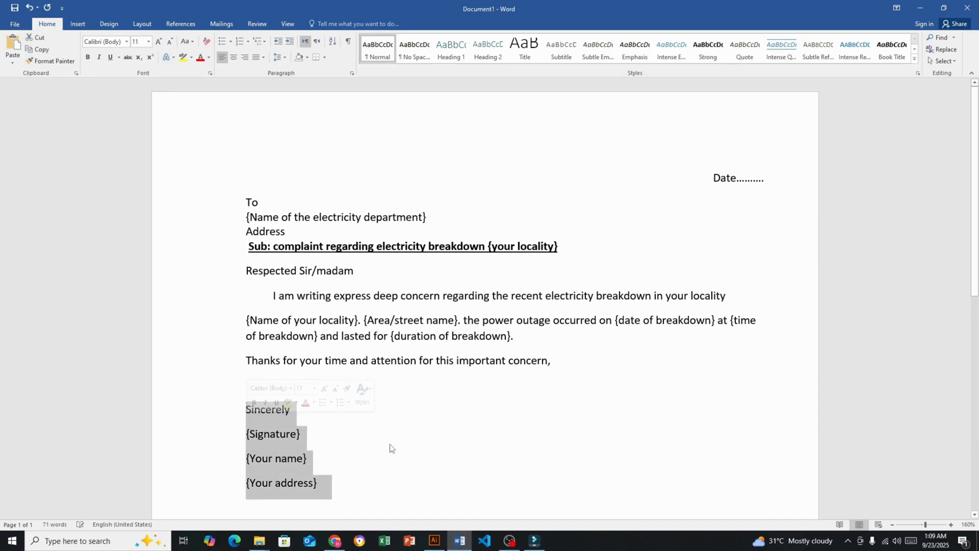
pyautogui.click(415, 48)
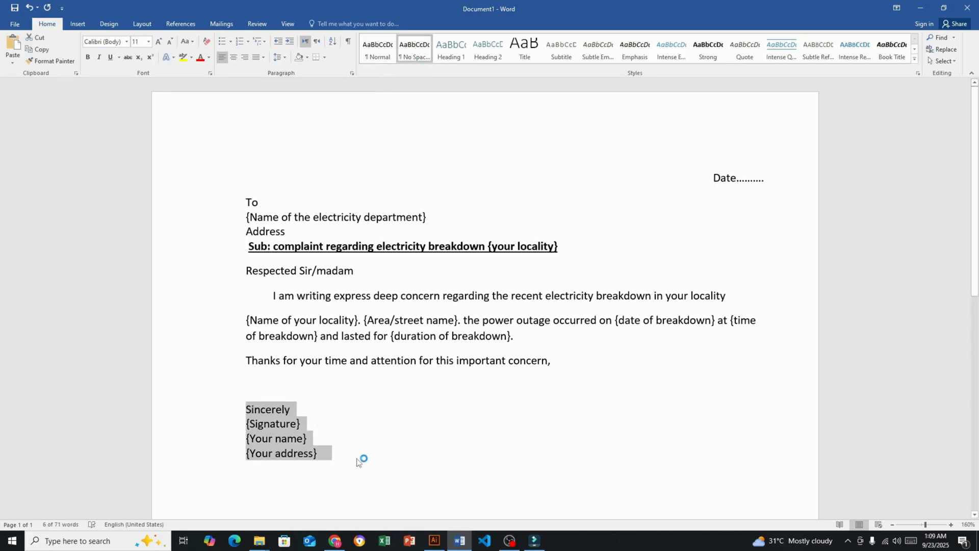
pyautogui.click(409, 426)
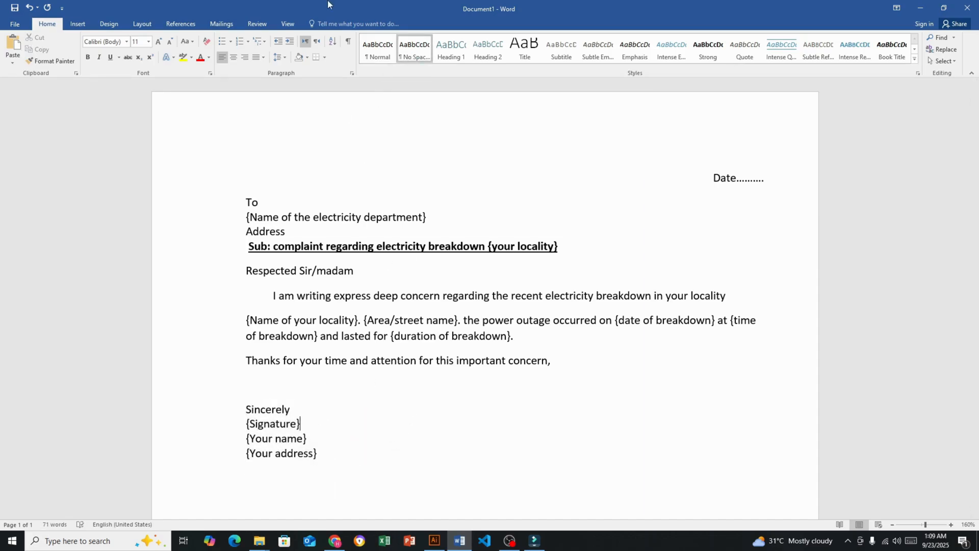
pyautogui.click(251, 392)
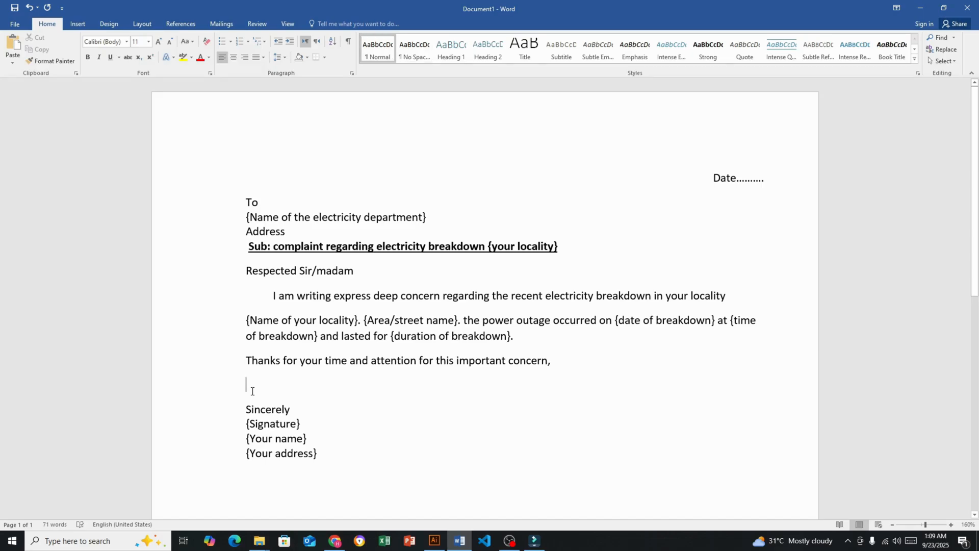
pyautogui.press('BackSpace')
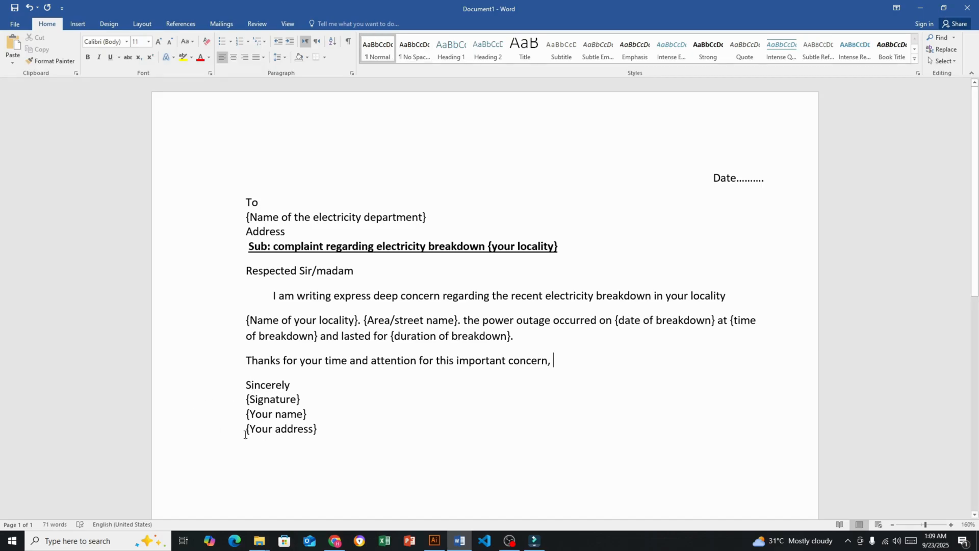
# Right-align the signature block from "Sincerely" through "{Your address}"
pyautogui.moveTo(326, 431); pyautogui.dragTo(238, 391)
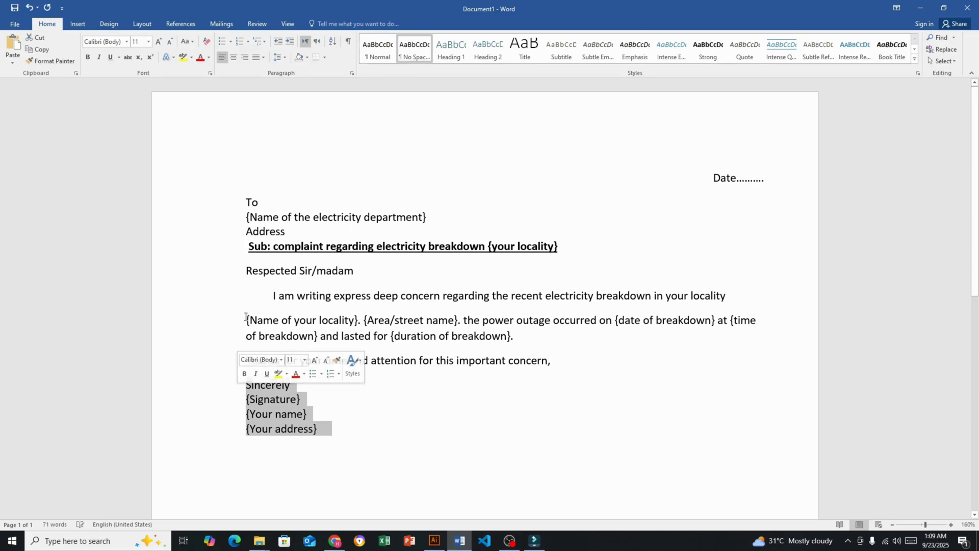
pyautogui.click(249, 60)
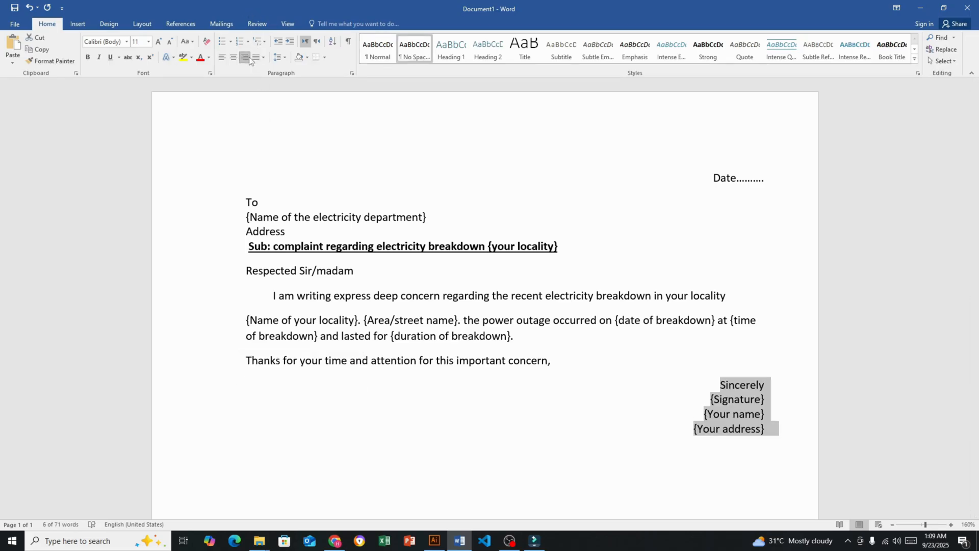
pyautogui.click(618, 445)
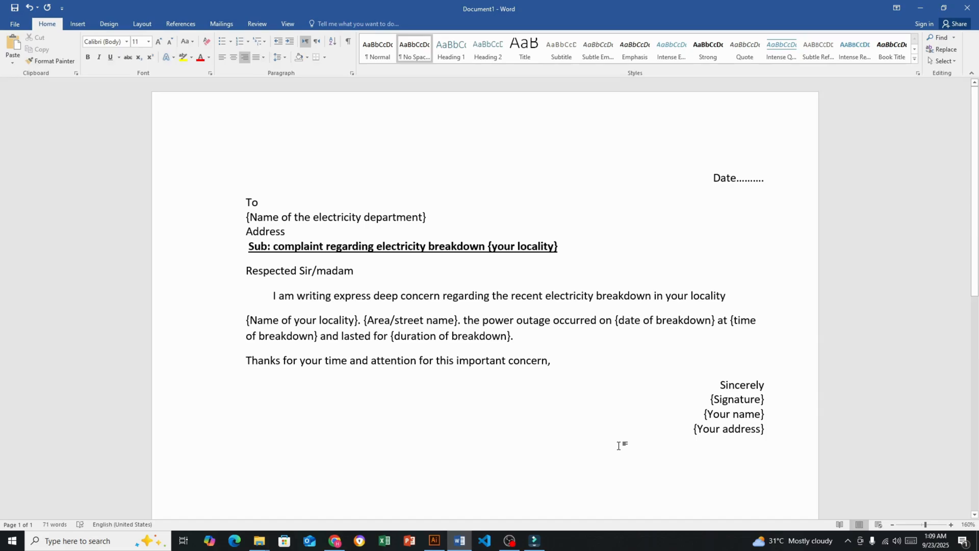